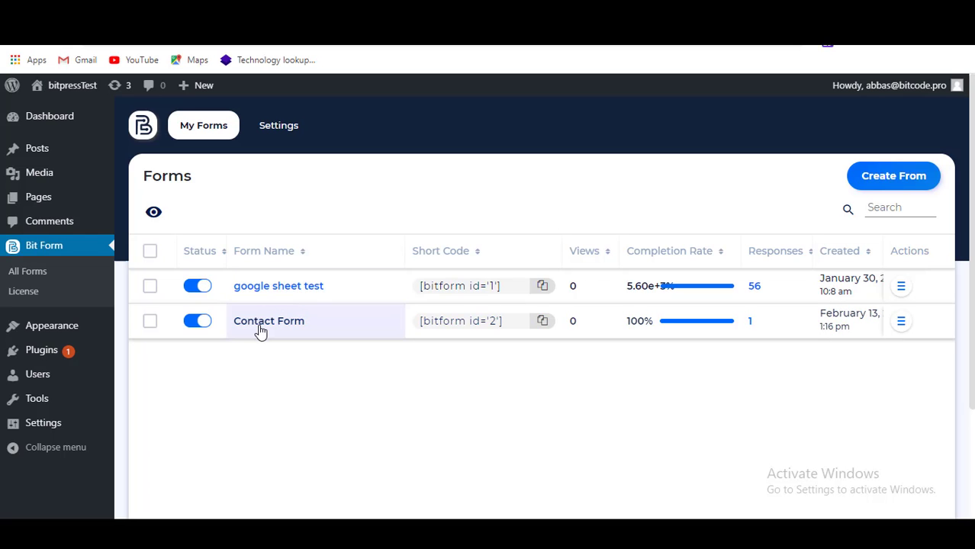
# Glance at the Contact Form's empty responses and the bitcontact sheet's Name and Message headers.
pyautogui.click(261, 327)
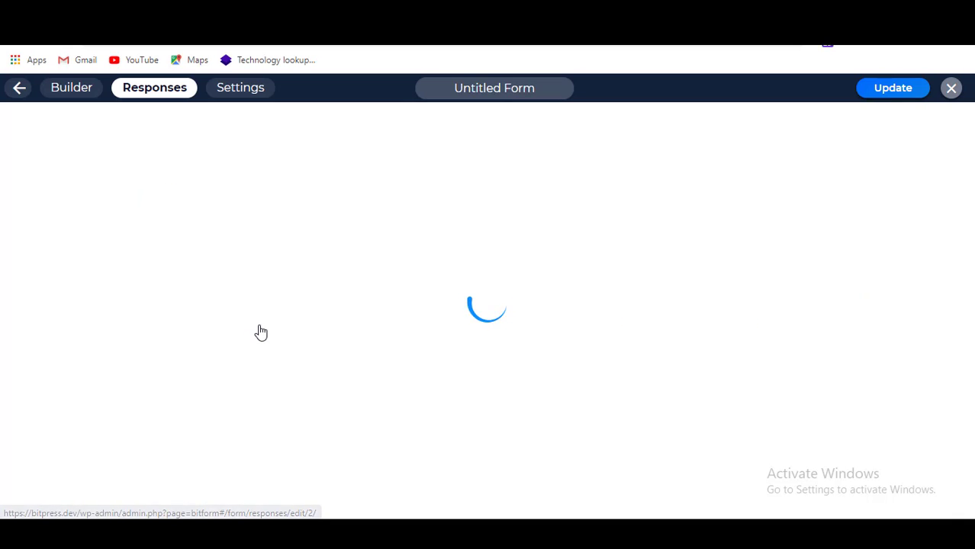
pyautogui.click(20, 90)
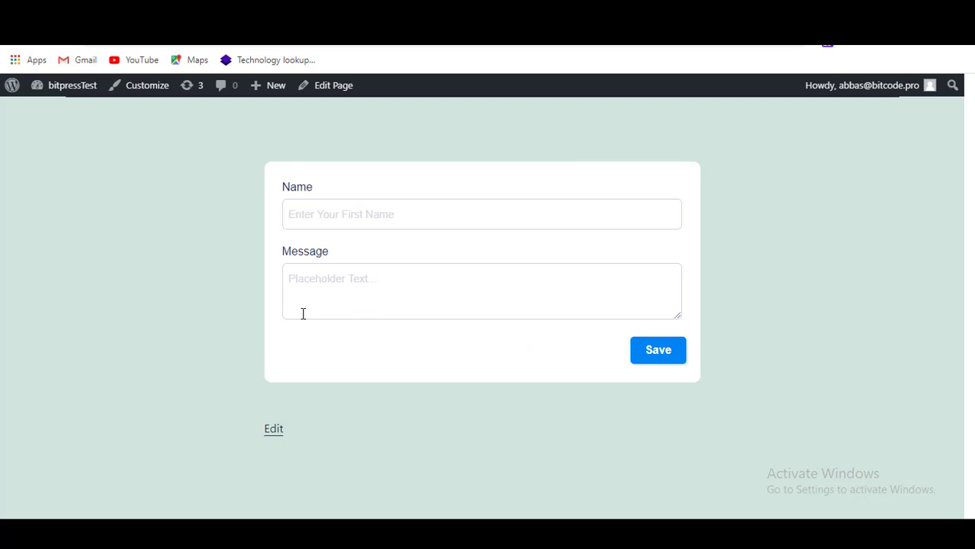
pyautogui.hotkey('ctrl', 'Tab')
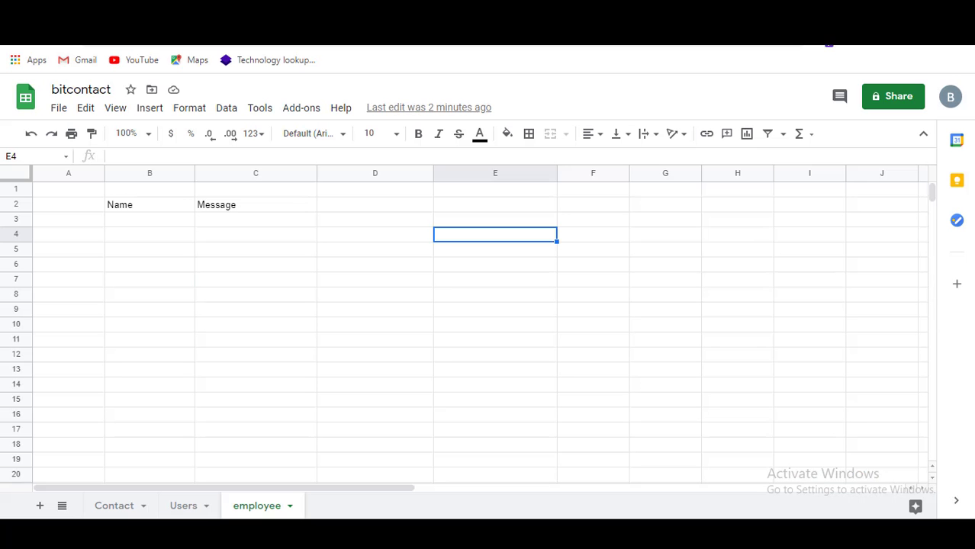
pyautogui.hotkey('ctrl', 'shift', 'Tab')
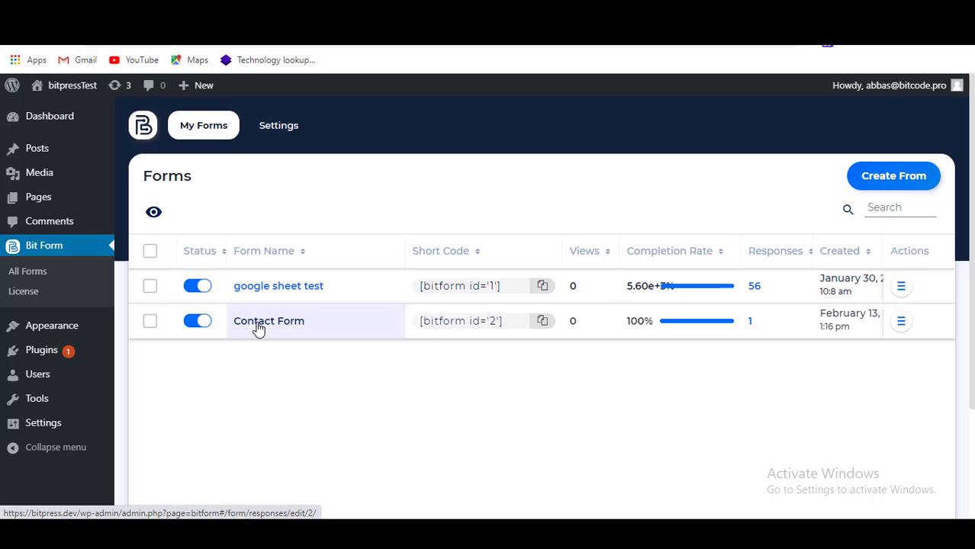
# Add a new Google Sheet integration from the Contact Form's settings.
pyautogui.click(259, 328)
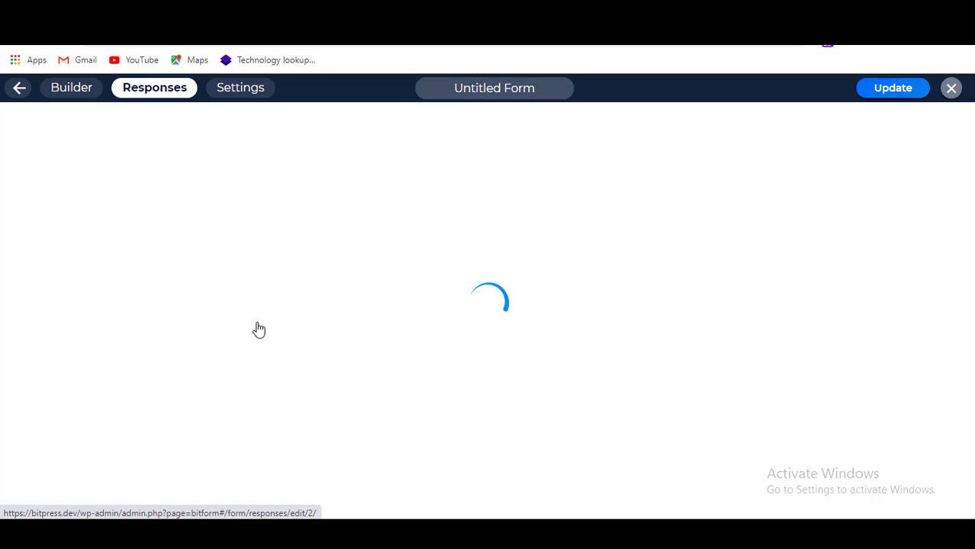
pyautogui.click(241, 90)
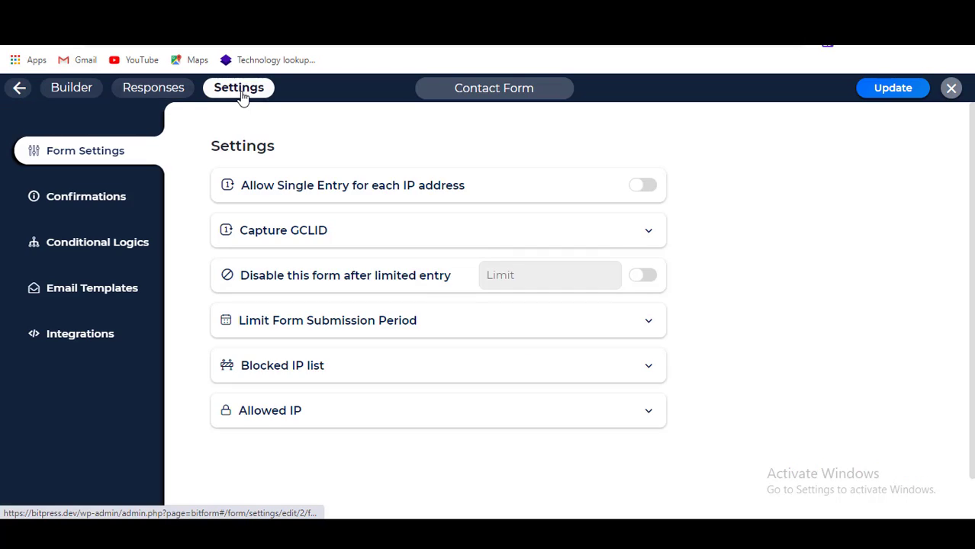
pyautogui.click(109, 340)
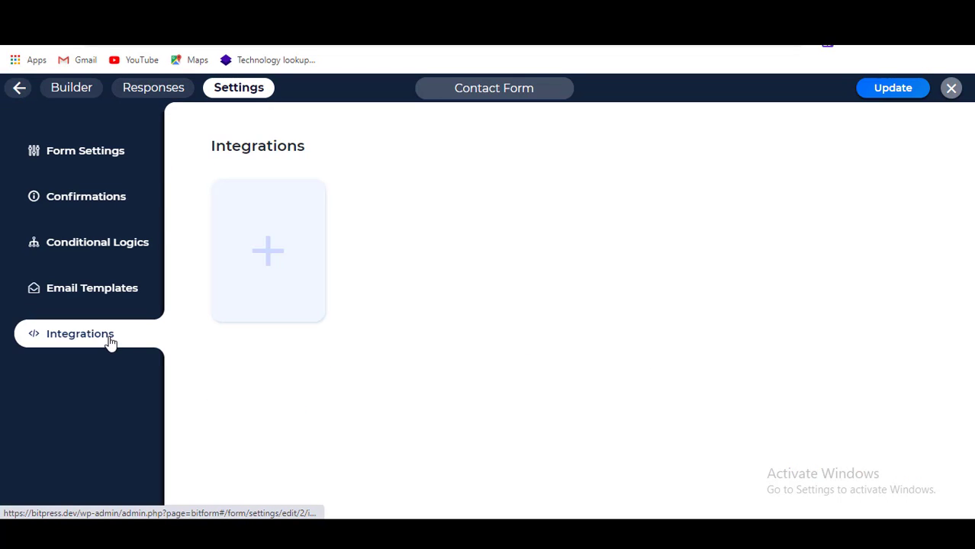
pyautogui.click(256, 251)
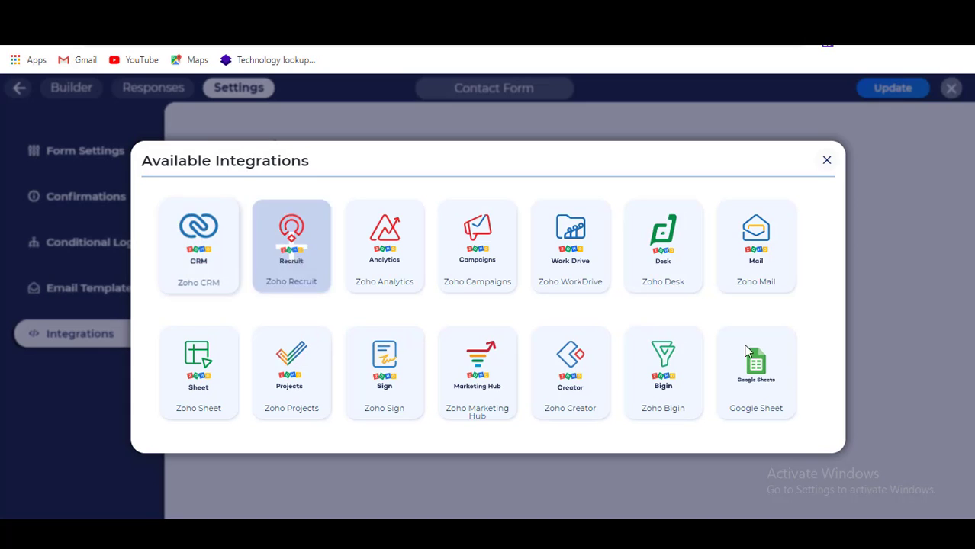
pyautogui.click(750, 406)
# Rename the integration to 'Google Sheet' by deleting 'API' from its name.
pyautogui.click(336, 238)
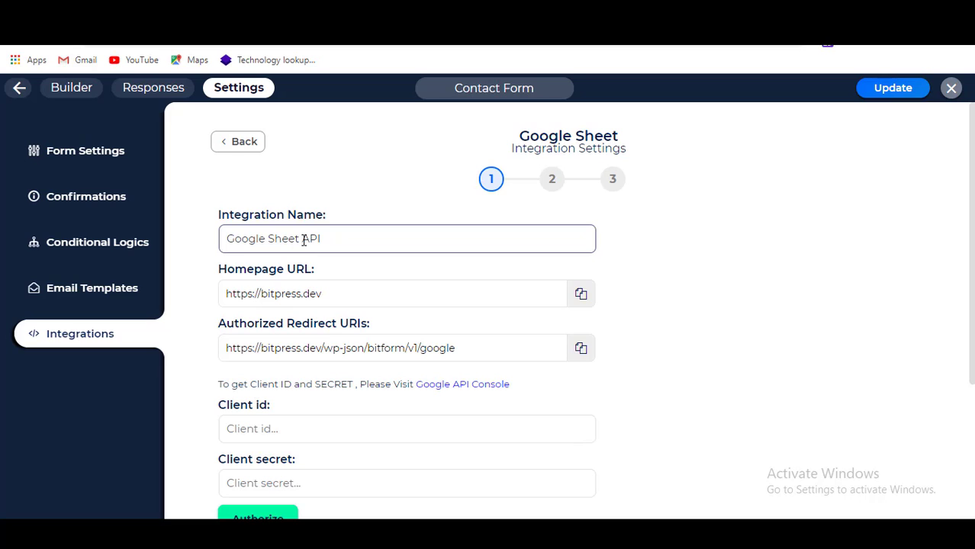
pyautogui.moveTo(303, 240); pyautogui.dragTo(371, 242)
pyautogui.press('BackSpace')
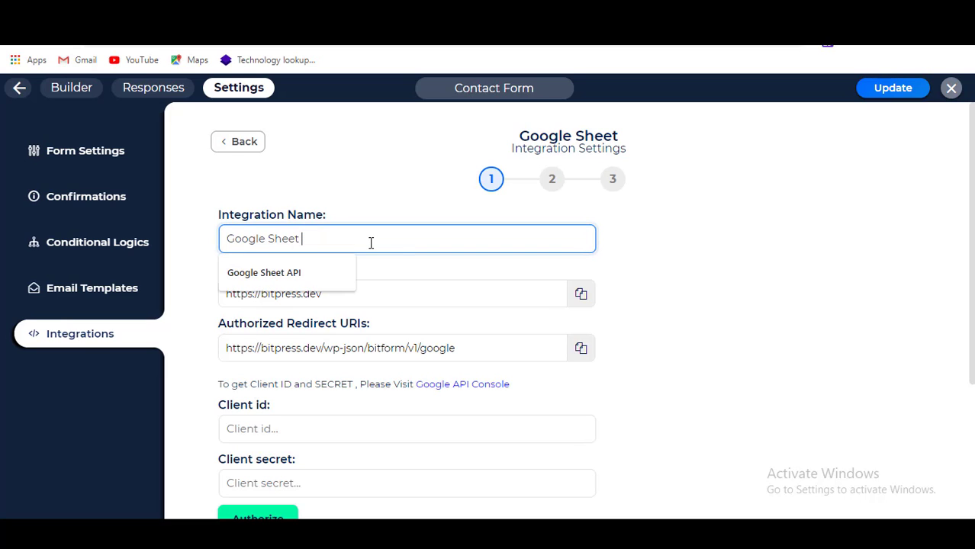
pyautogui.click(671, 254)
# Open the Google API Console link in a new browser tab.
pyautogui.scroll(-1, 376, 455)
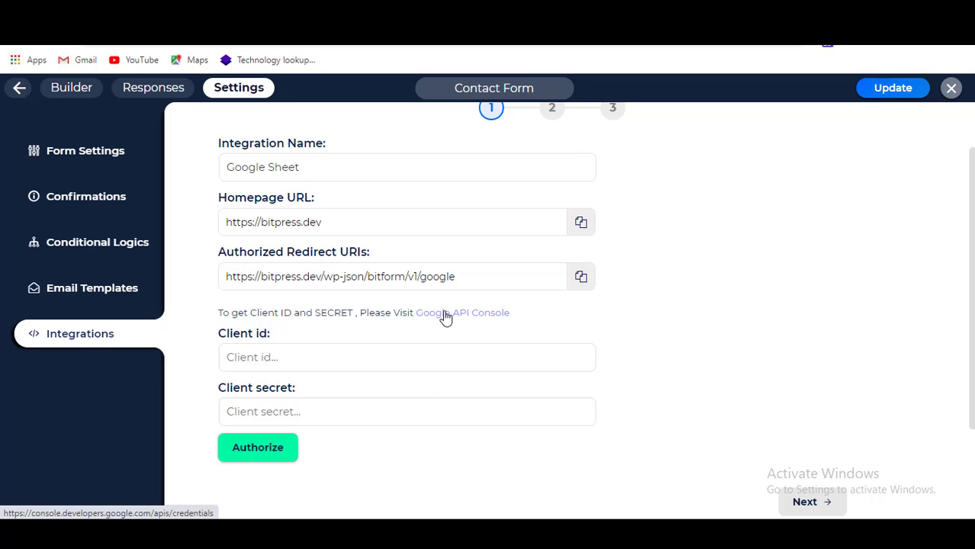
pyautogui.rightClick(445, 318)
pyautogui.click(496, 325)
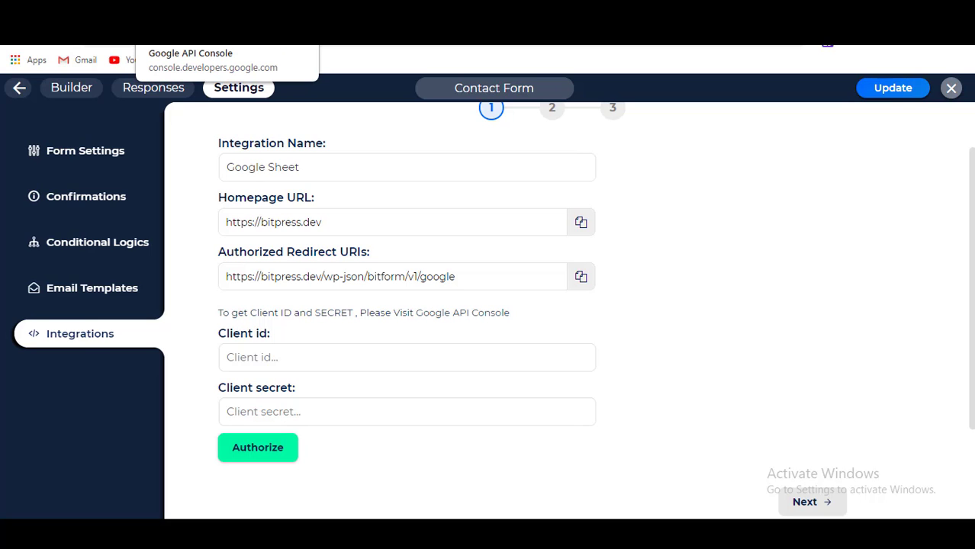
# Inspect the existing Google Sheet OAuth client's ID, secret, JavaScript origin and redirect URI.
pyautogui.click(191, 31)
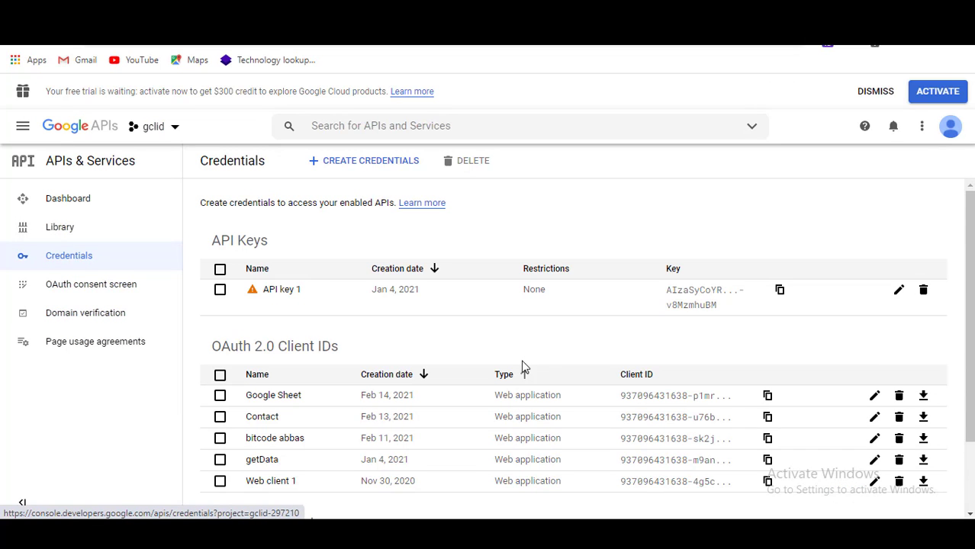
pyautogui.scroll(-1, 523, 368)
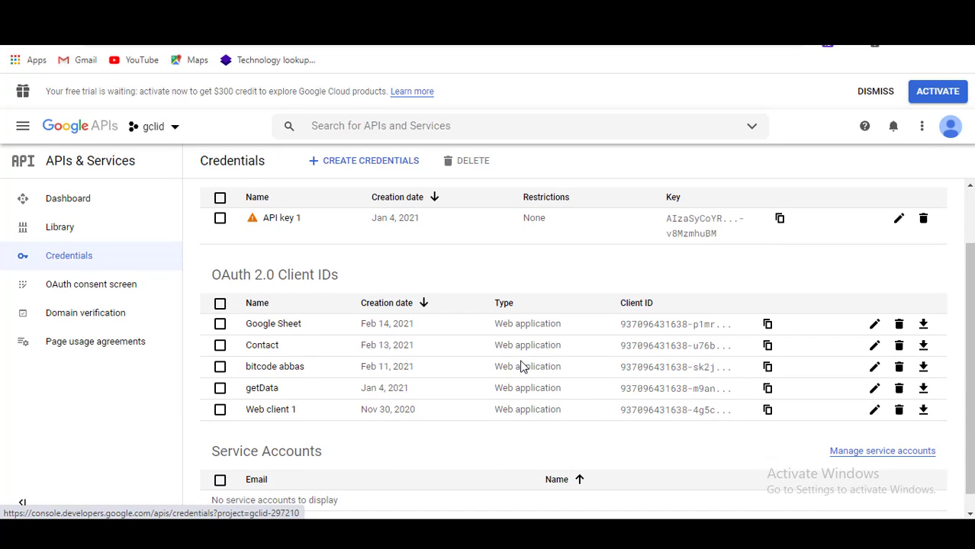
pyautogui.click(280, 326)
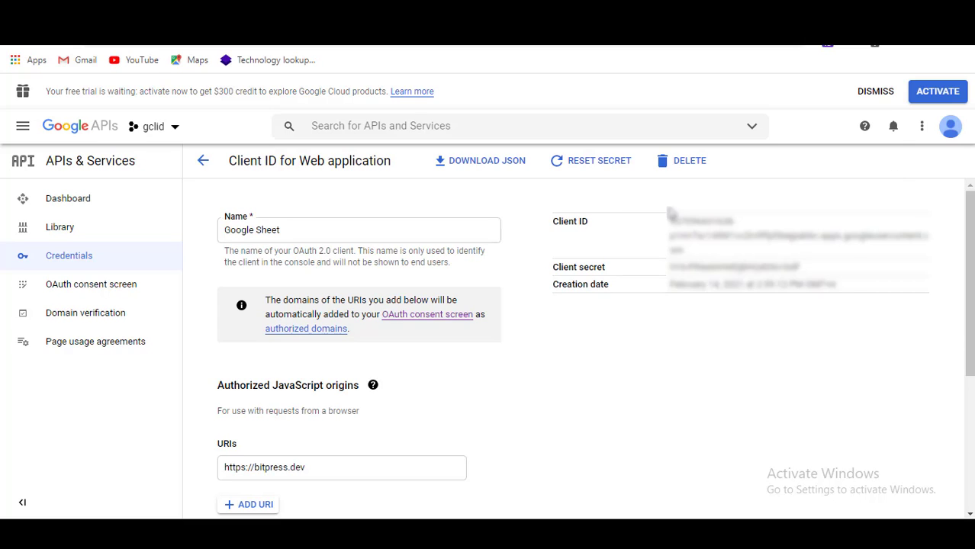
pyautogui.moveTo(669, 218); pyautogui.dragTo(777, 305)
pyautogui.click(610, 369)
pyautogui.scroll(-2, 610, 369)
pyautogui.click(336, 332)
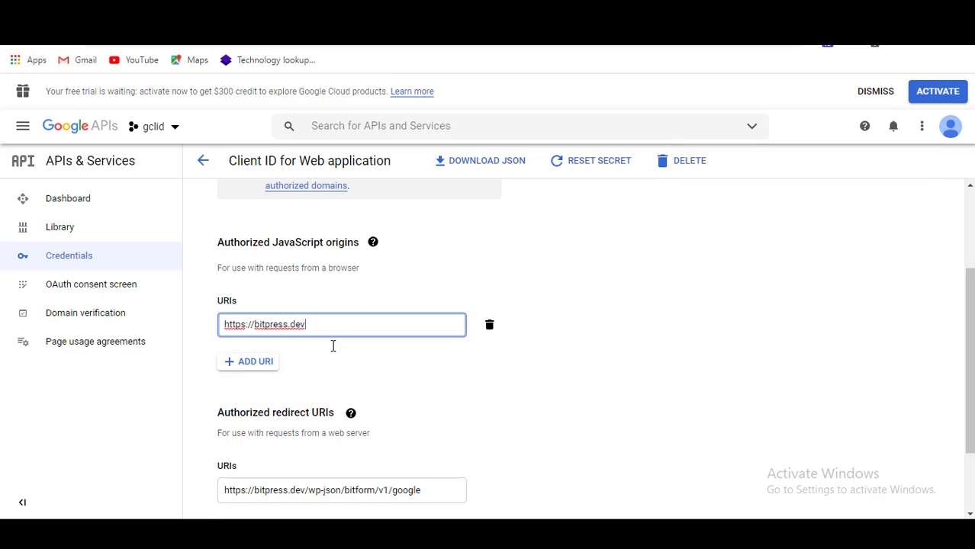
pyautogui.click(309, 487)
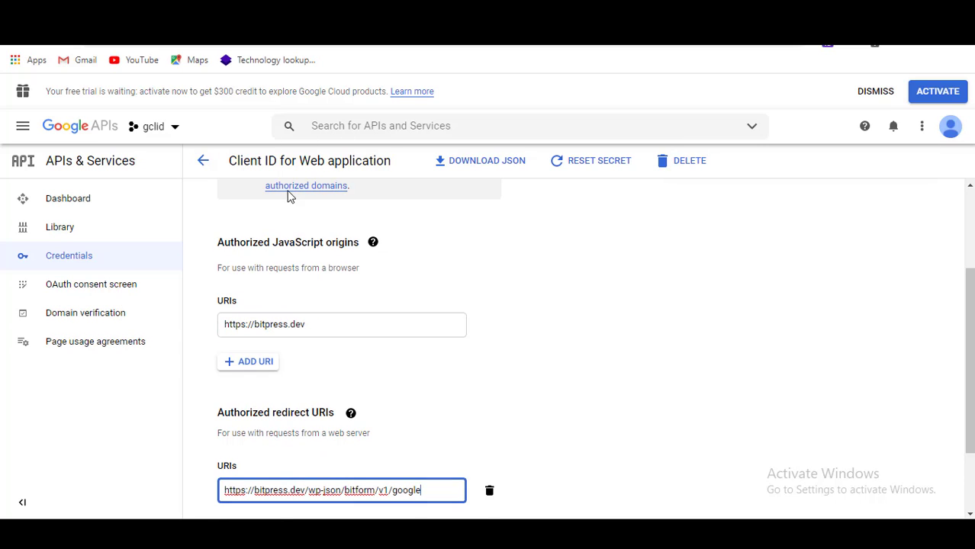
pyautogui.scroll(2, 252, 183)
# Return to the credentials list and start creating a new OAuth client ID.
pyautogui.click(204, 161)
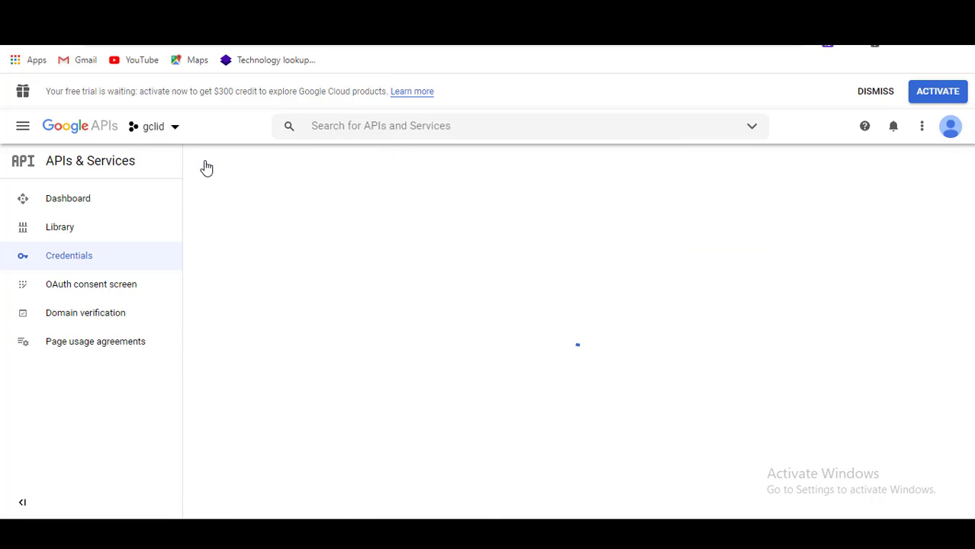
pyautogui.click(375, 164)
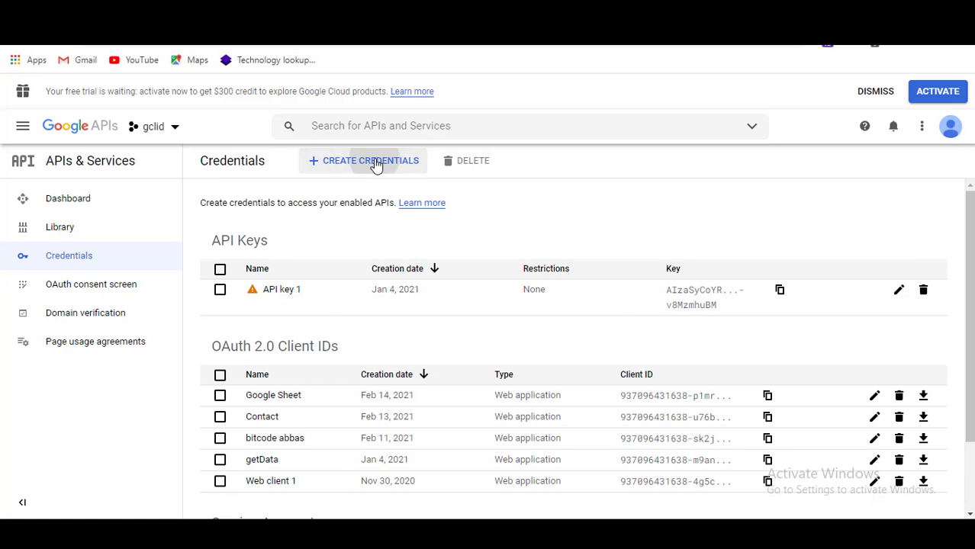
pyautogui.click(367, 242)
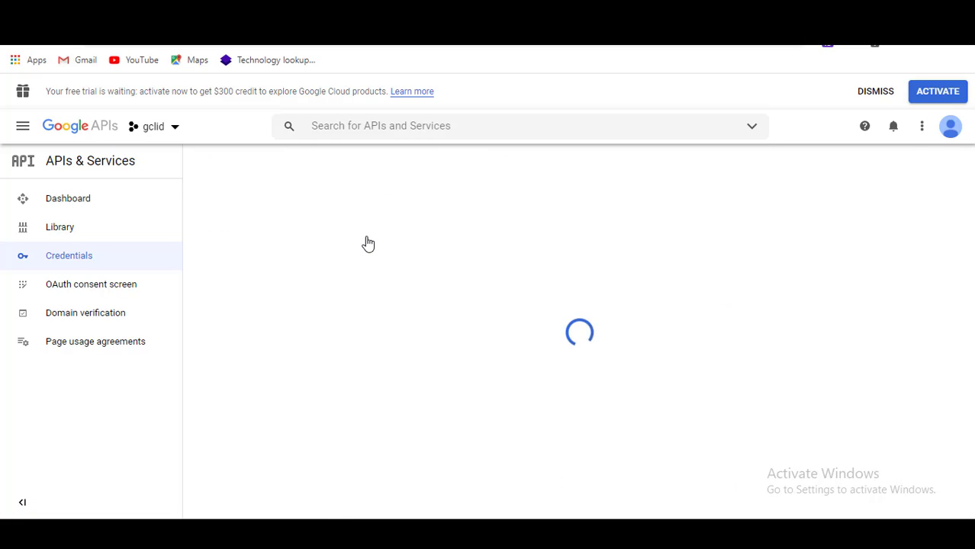
# Make the client a Web application named googlesheet.
pyautogui.click(320, 272)
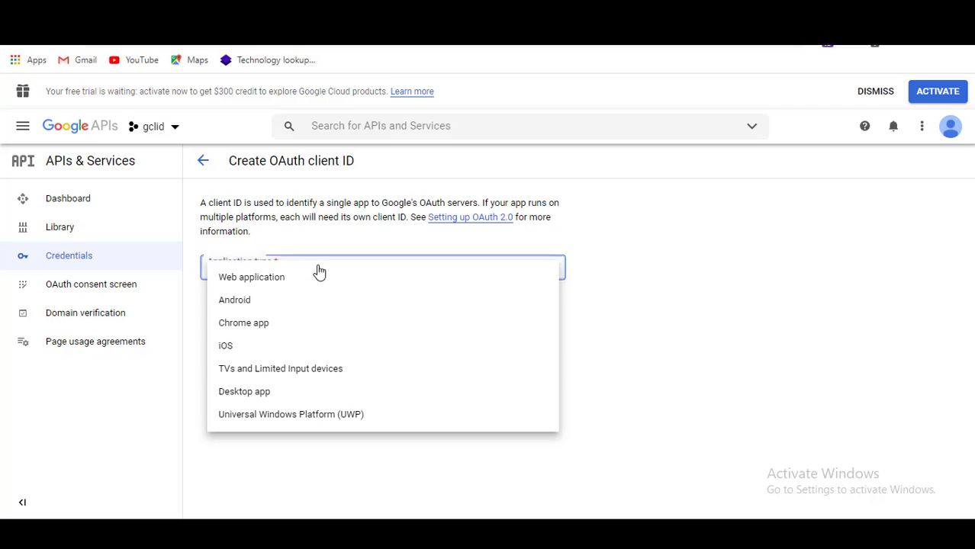
pyautogui.click(281, 285)
pyautogui.scroll(-1, 291, 253)
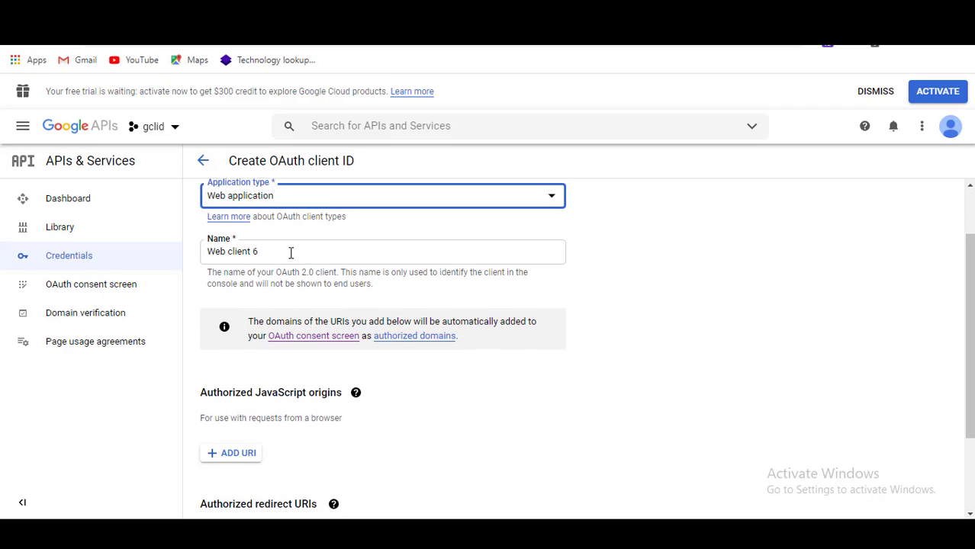
pyautogui.moveTo(290, 253); pyautogui.dragTo(197, 260)
pyautogui.write('googlesheet')
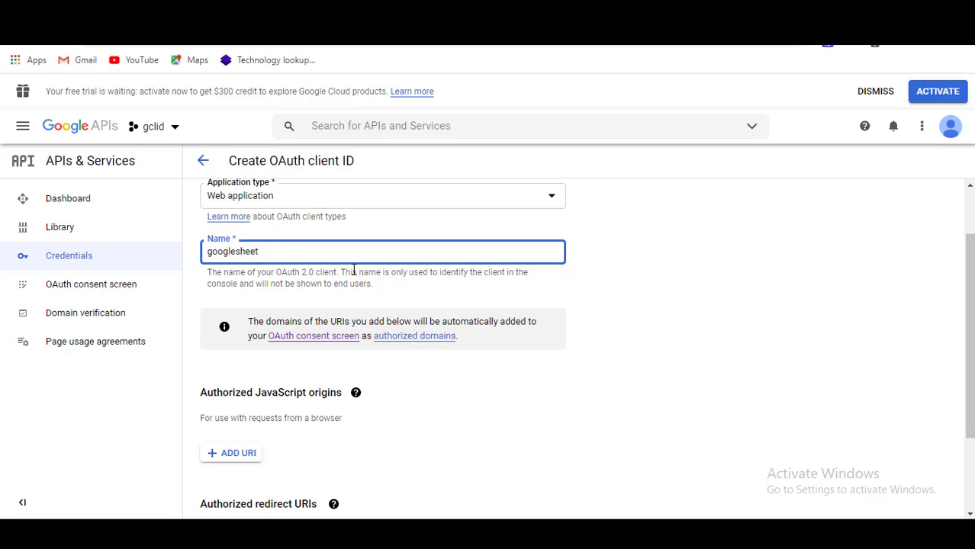
# Add an empty entry under Authorized JavaScript origins.
pyautogui.scroll(-1, 353, 270)
pyautogui.moveTo(204, 334); pyautogui.dragTo(370, 329)
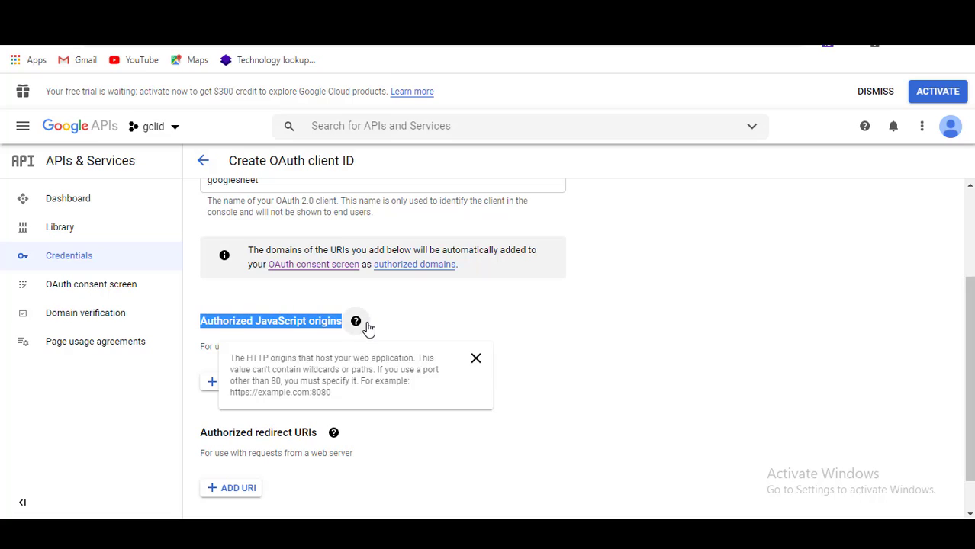
pyautogui.click(232, 384)
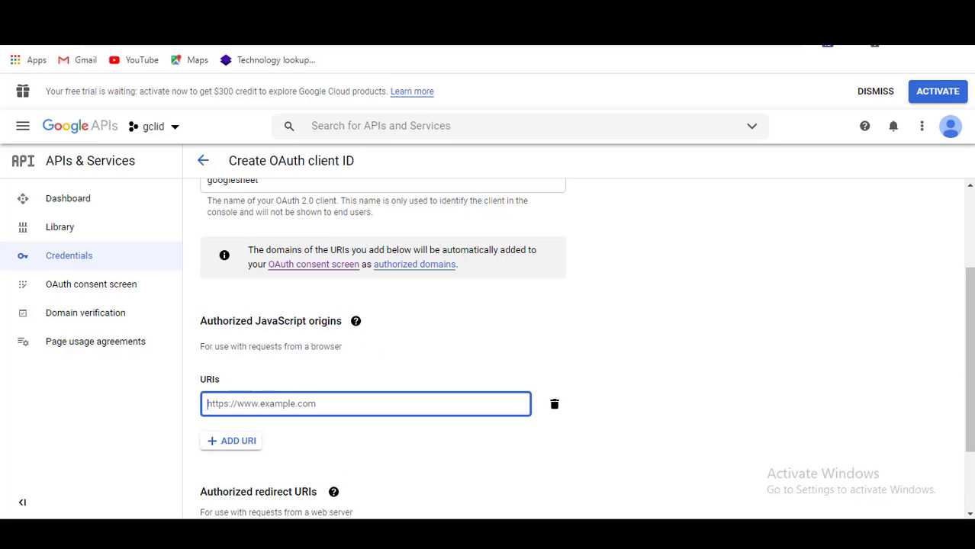
pyautogui.hotkey('ctrl', 'Tab')
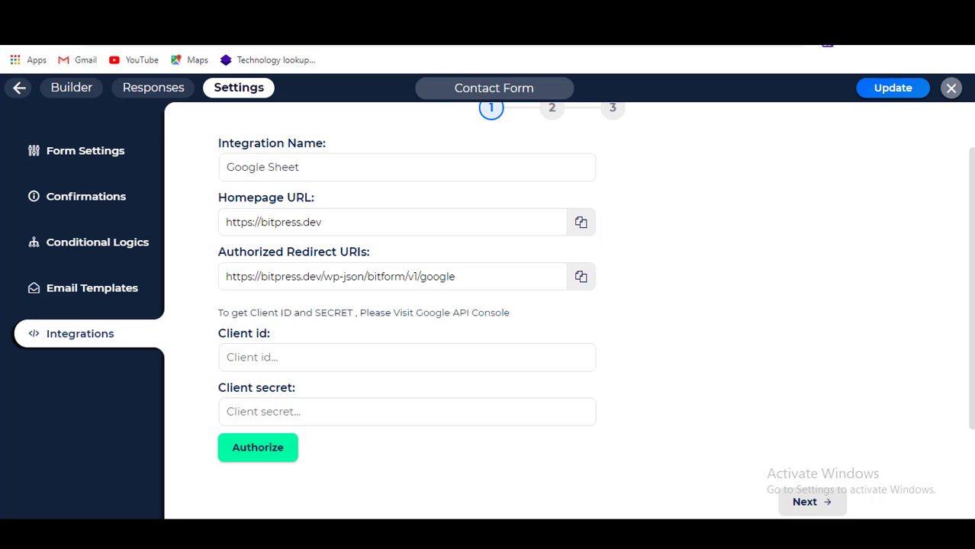
pyautogui.moveTo(349, 219); pyautogui.dragTo(226, 221)
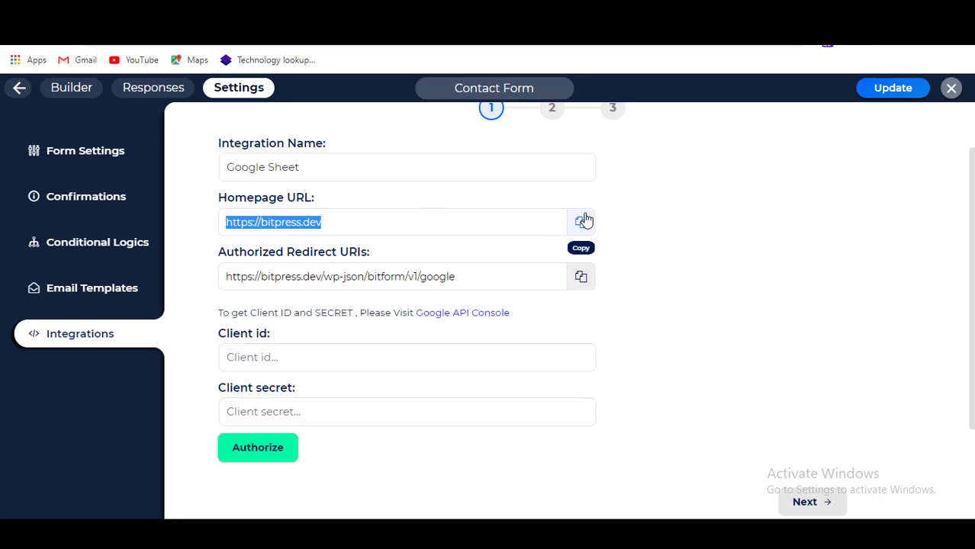
pyautogui.click(581, 222)
pyautogui.hotkey('ctrl', 'shift', 'Tab')
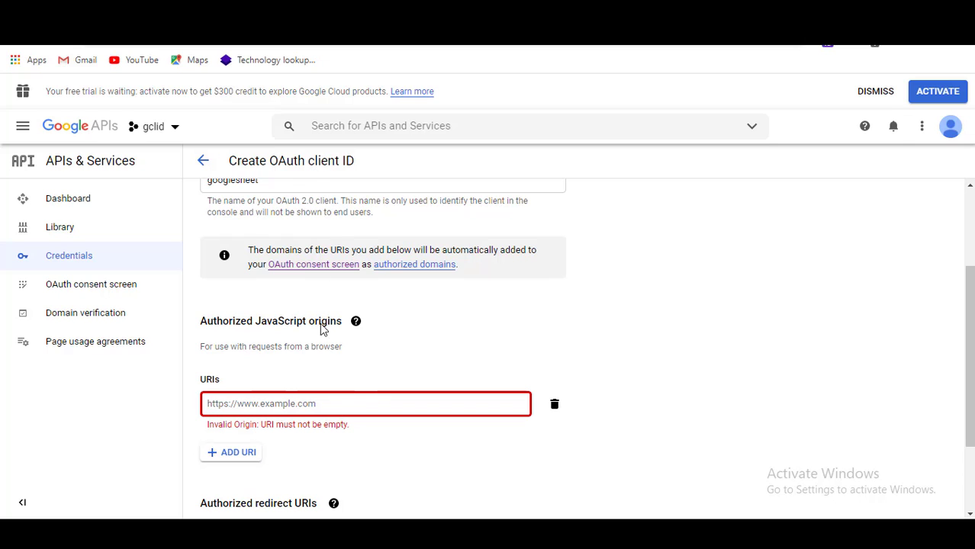
pyautogui.hotkey('ctrl', 'v')
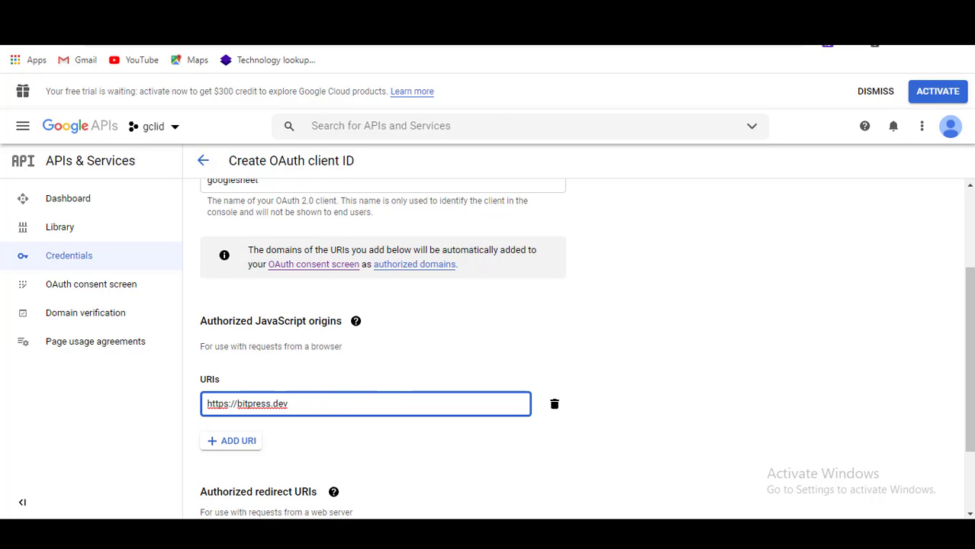
# Add an empty entry under Authorized redirect URIs.
pyautogui.hotkey('ctrl', 'Tab')
pyautogui.scroll(-2, 329, 181)
pyautogui.scroll(1, 329, 181)
pyautogui.hotkey('ctrl', 'shift', 'Tab')
pyautogui.scroll(-2, 255, 412)
pyautogui.moveTo(200, 390); pyautogui.dragTo(317, 389)
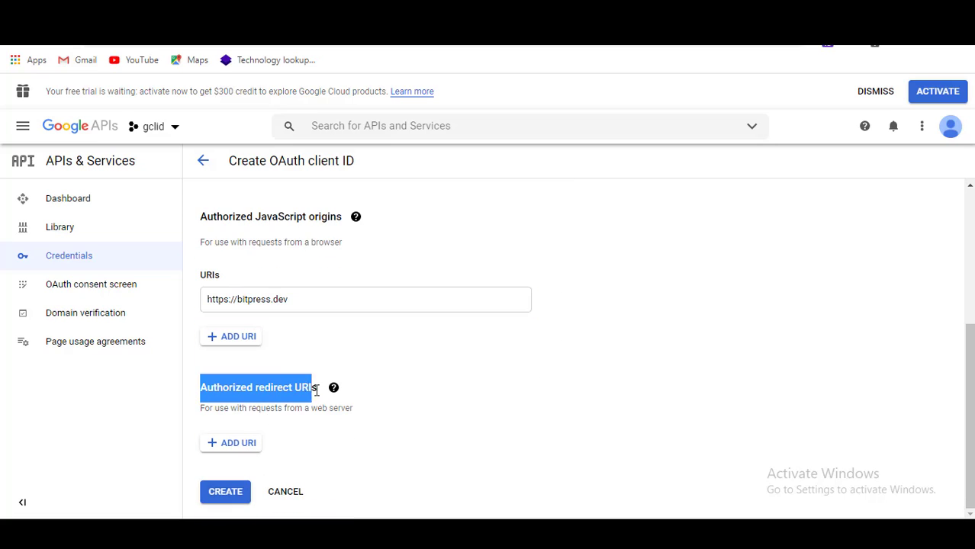
pyautogui.click(252, 467)
pyautogui.click(230, 443)
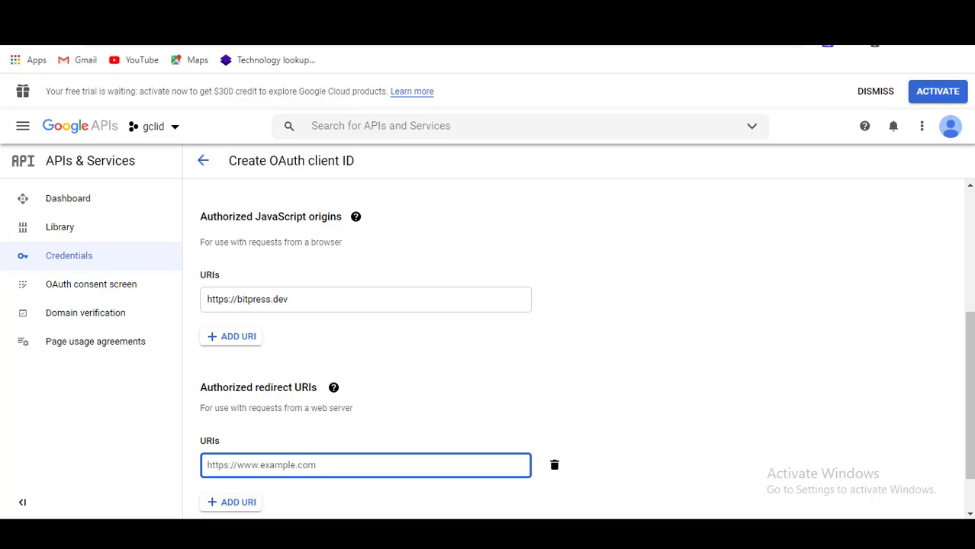
pyautogui.hotkey('ctrl', 'Tab')
pyautogui.scroll(-1, 295, 196)
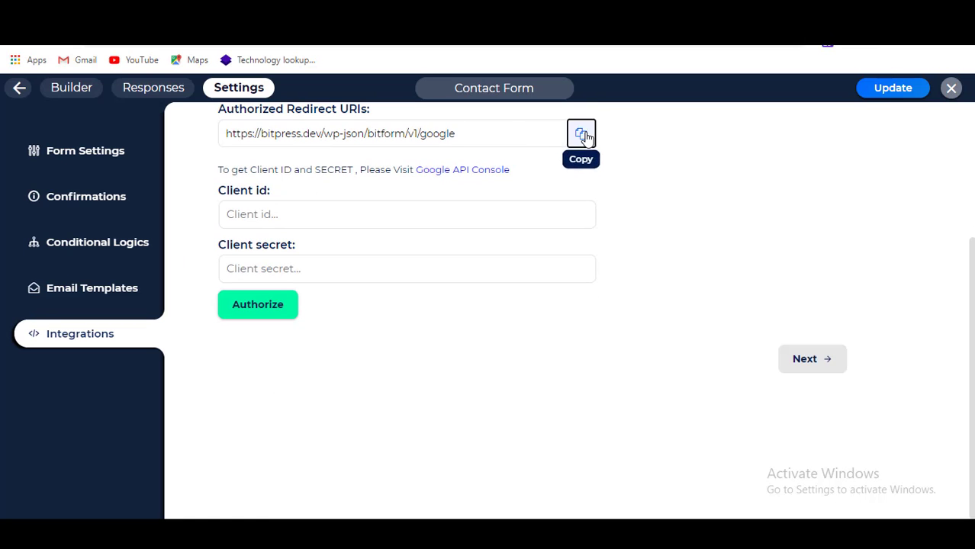
pyautogui.click(581, 133)
pyautogui.scroll(1, 252, 139)
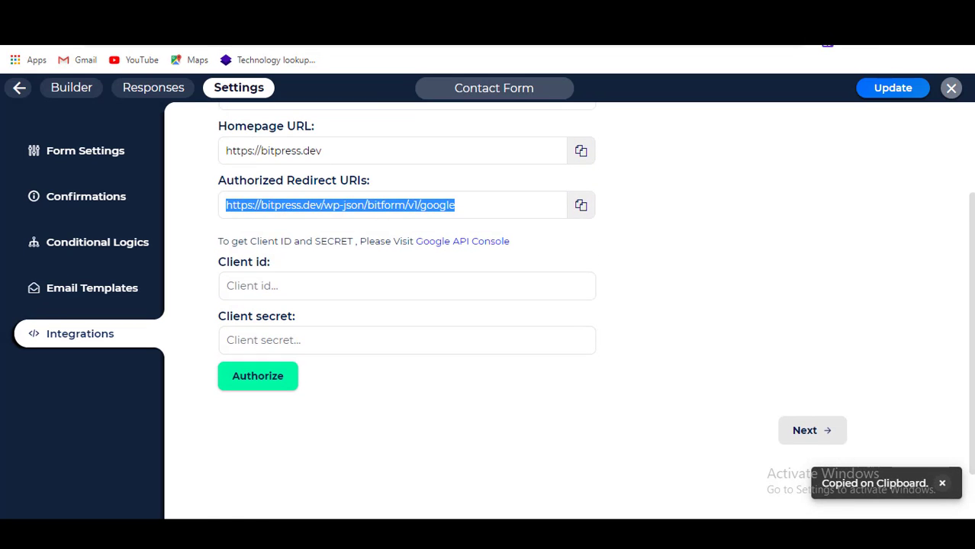
pyautogui.hotkey('ctrl', 'shift', 'Tab')
pyautogui.hotkey('ctrl', 'v')
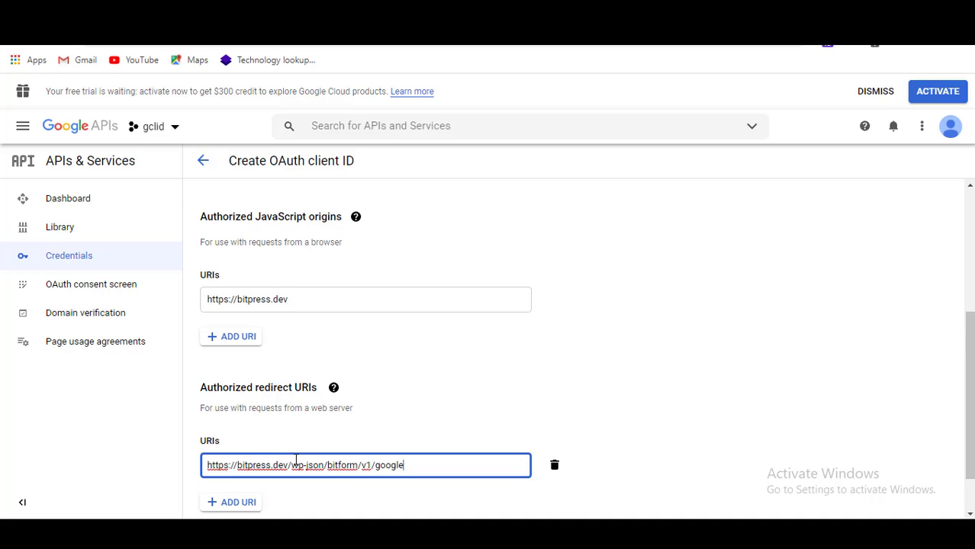
pyautogui.scroll(-1, 350, 446)
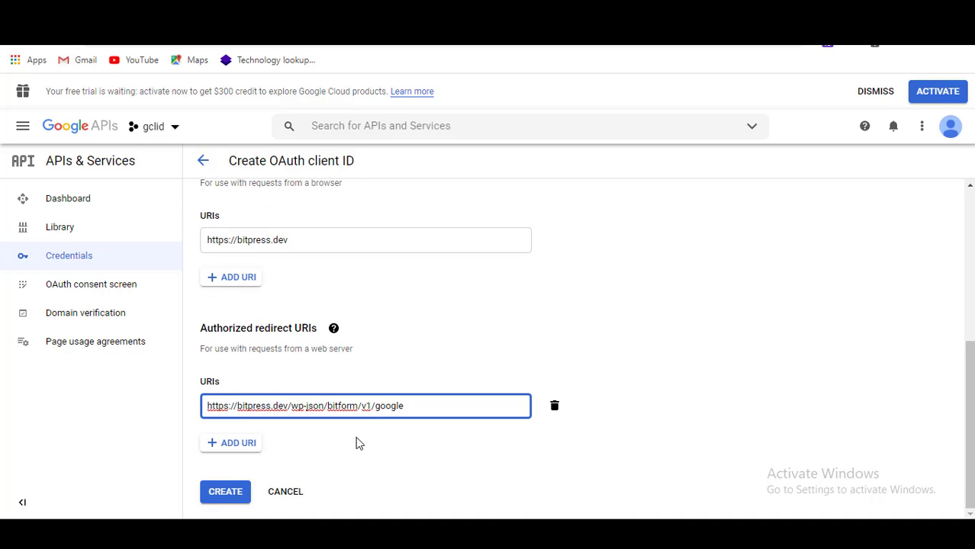
pyautogui.click(221, 493)
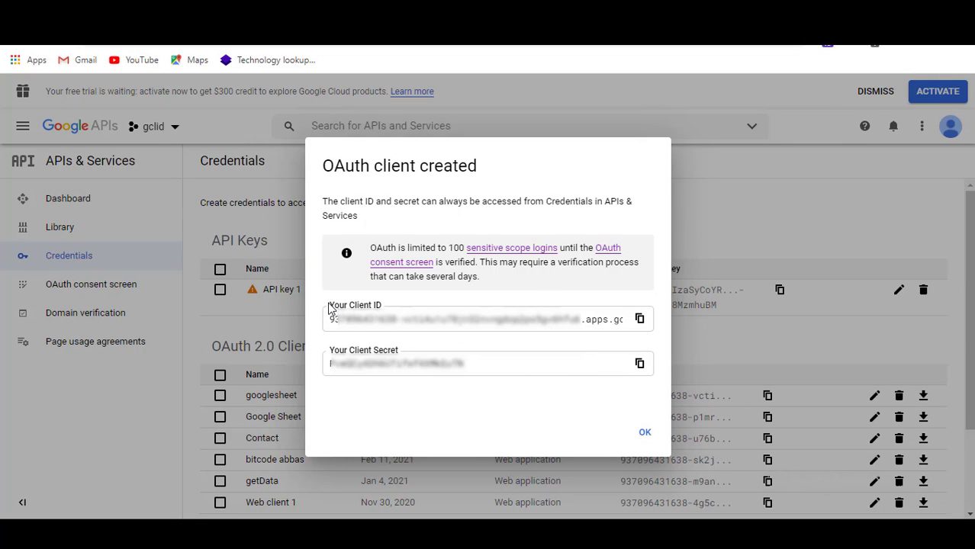
# Paste the googlesheet client's ID into Bit Form's Client id field, then copy its secret.
pyautogui.tripleClick(336, 314)
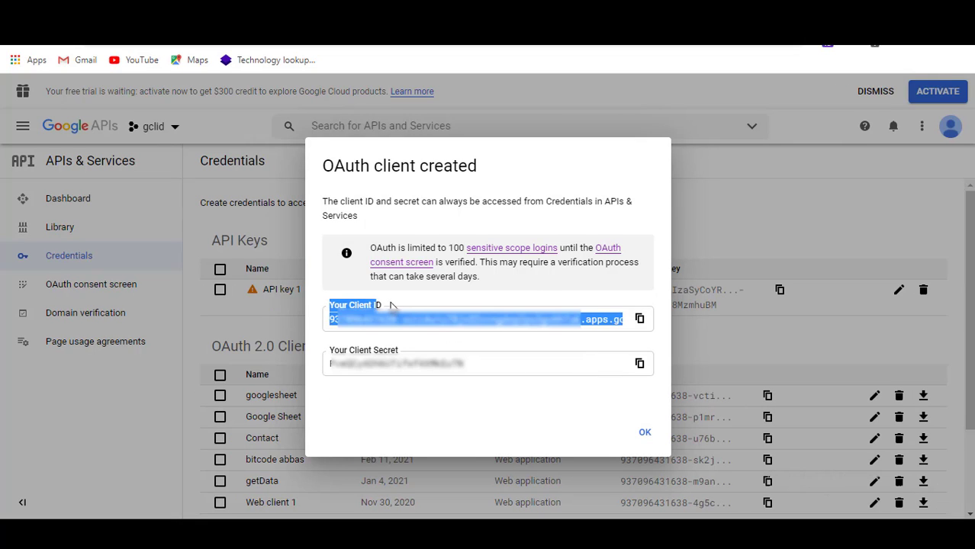
pyautogui.click(640, 319)
pyautogui.hotkey('ctrl', 'Tab')
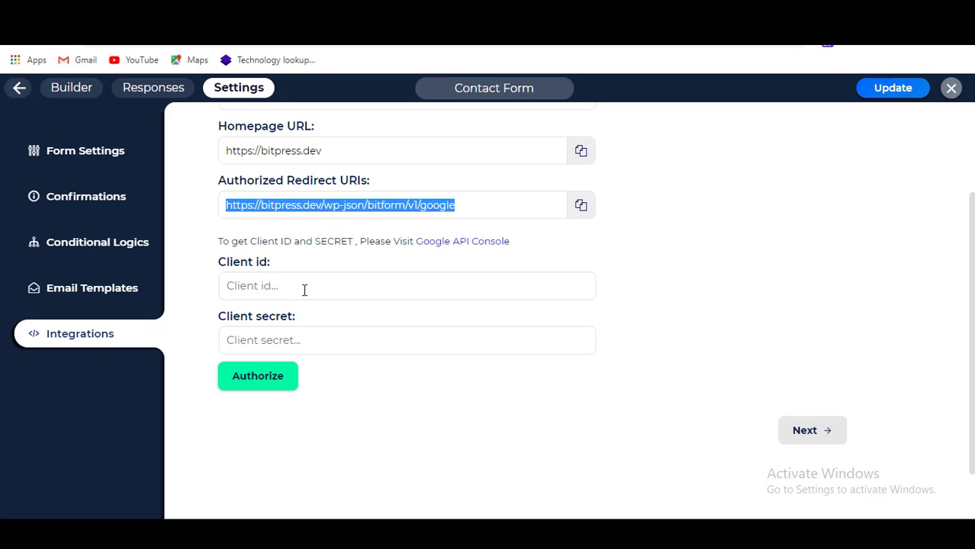
pyautogui.click(304, 287)
pyautogui.hotkey('ctrl', 'v')
pyautogui.hotkey('ctrl', 'Tab')
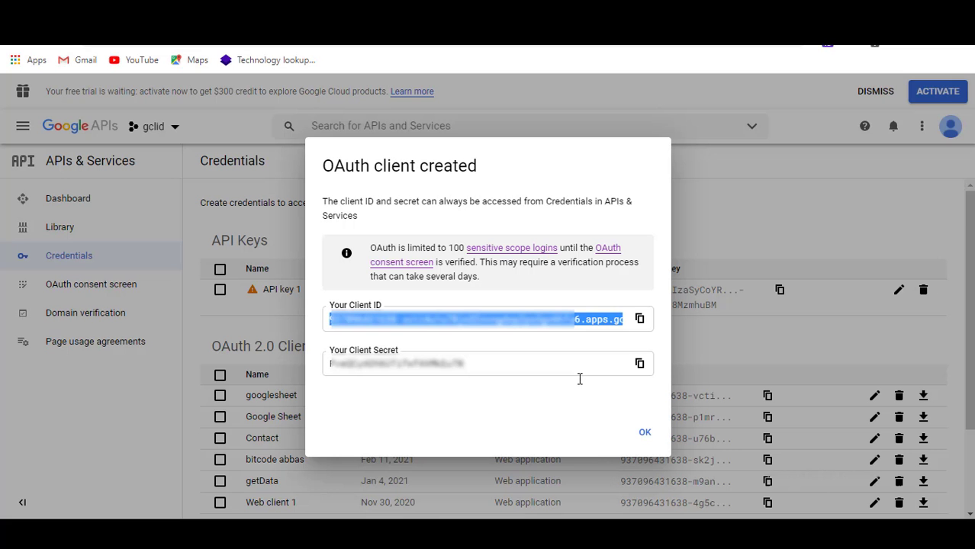
pyautogui.click(640, 364)
# Paste the client secret, authorize with the second Google account, and allow Google Drive access.
pyautogui.hotkey('ctrl', 'Tab')
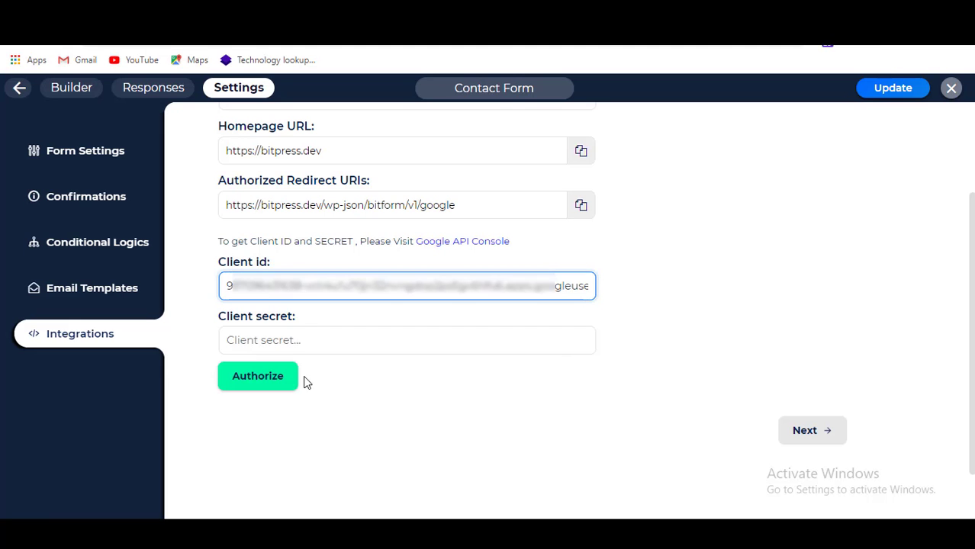
pyautogui.click(284, 339)
pyautogui.hotkey('ctrl', 'v')
pyautogui.click(260, 377)
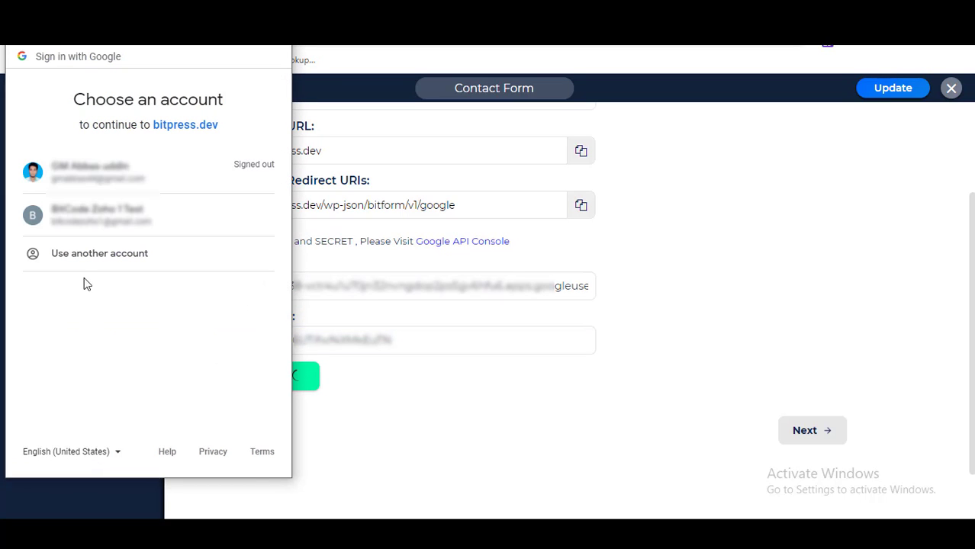
pyautogui.click(91, 230)
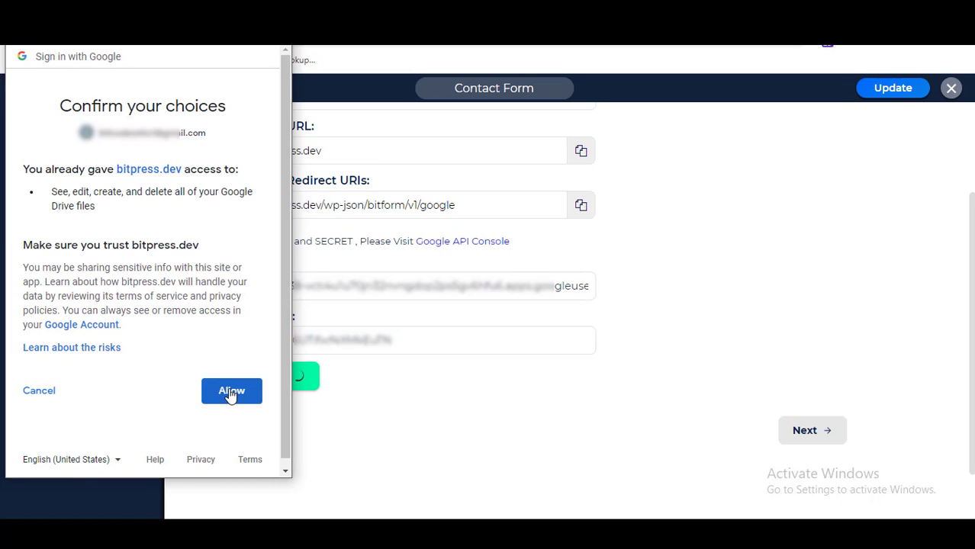
pyautogui.click(231, 392)
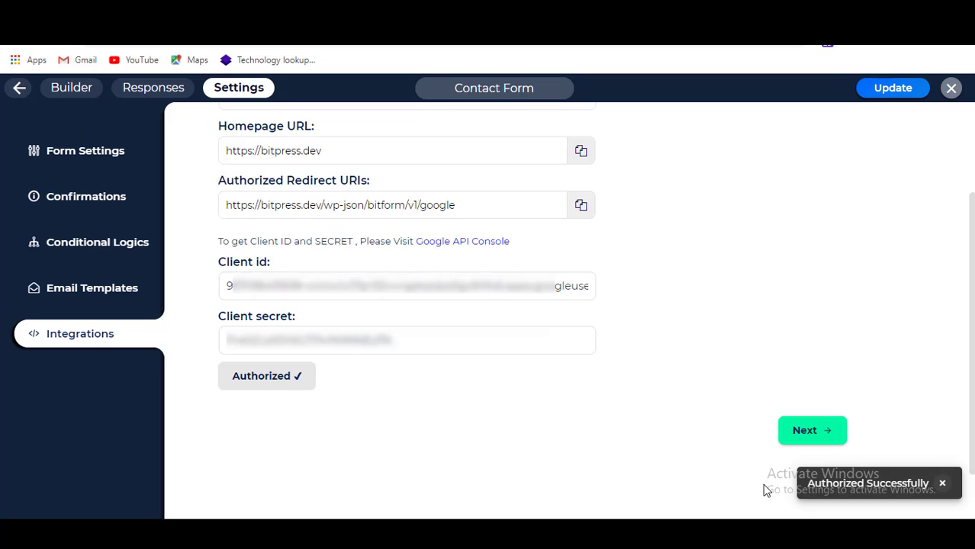
# Select the bitcontact spreadsheet and its employee worksheet.
pyautogui.click(813, 433)
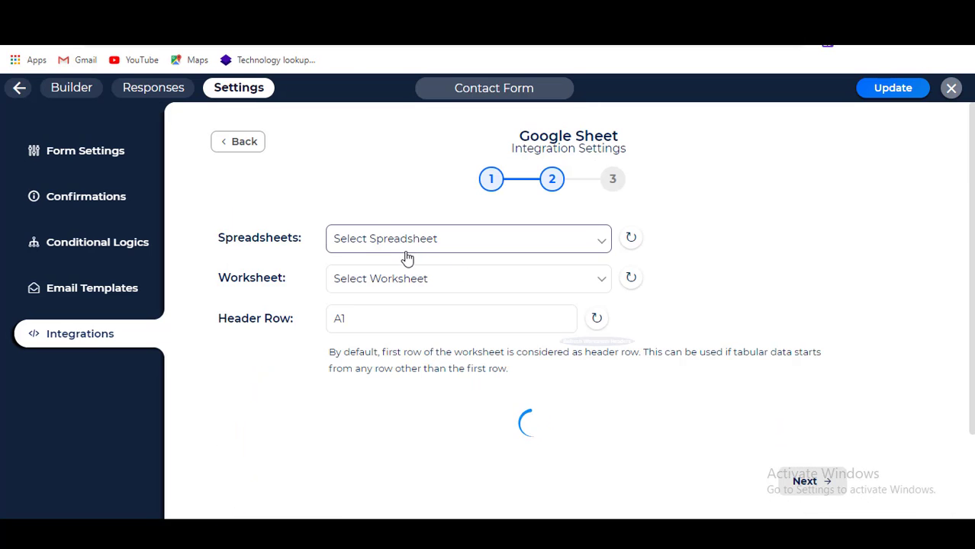
pyautogui.hotkey('ctrl', 'Tab')
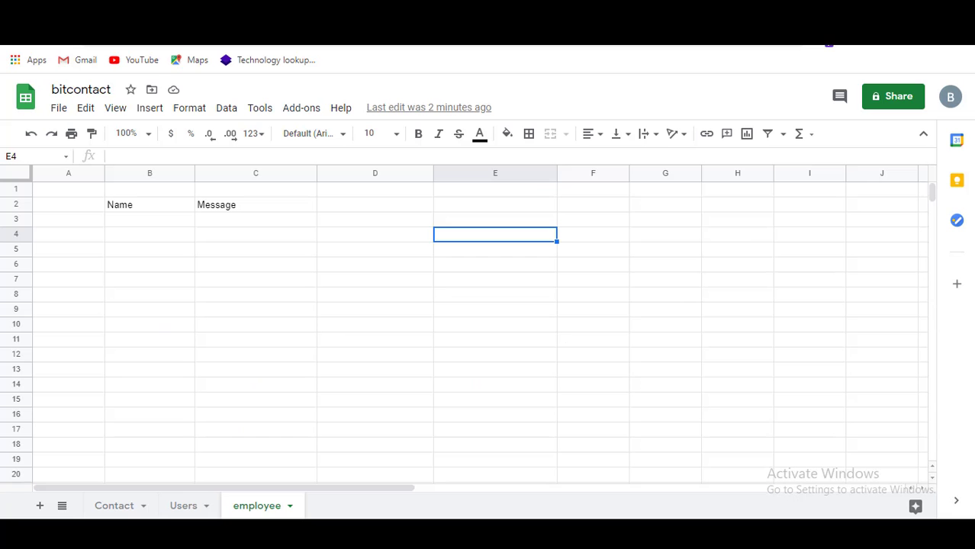
pyautogui.click(80, 89)
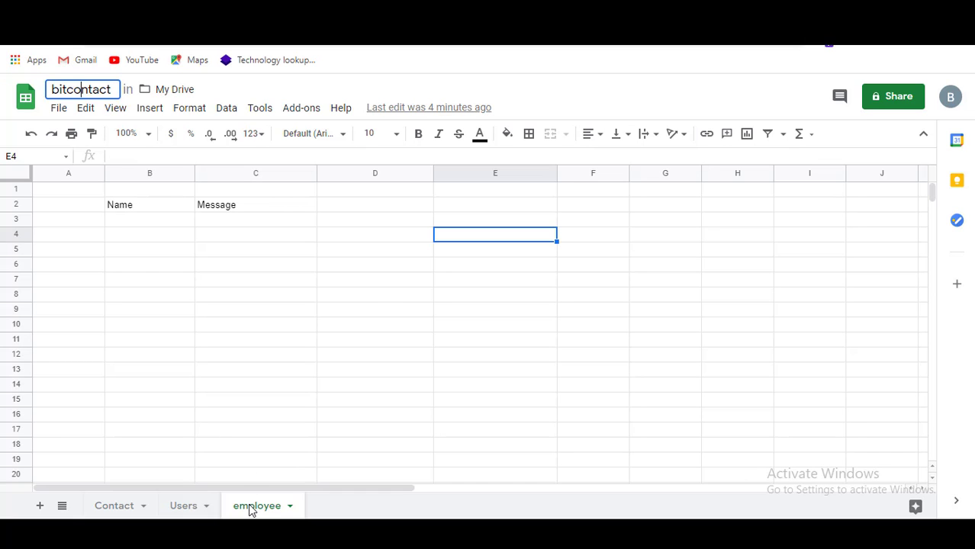
pyautogui.hotkey('ctrl', 'shift', 'Tab')
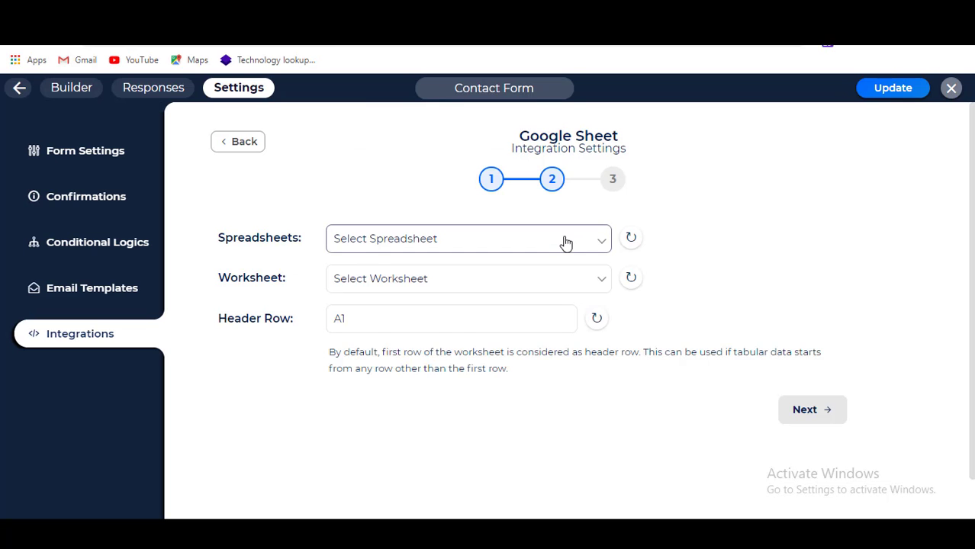
pyautogui.click(560, 242)
pyautogui.click(438, 275)
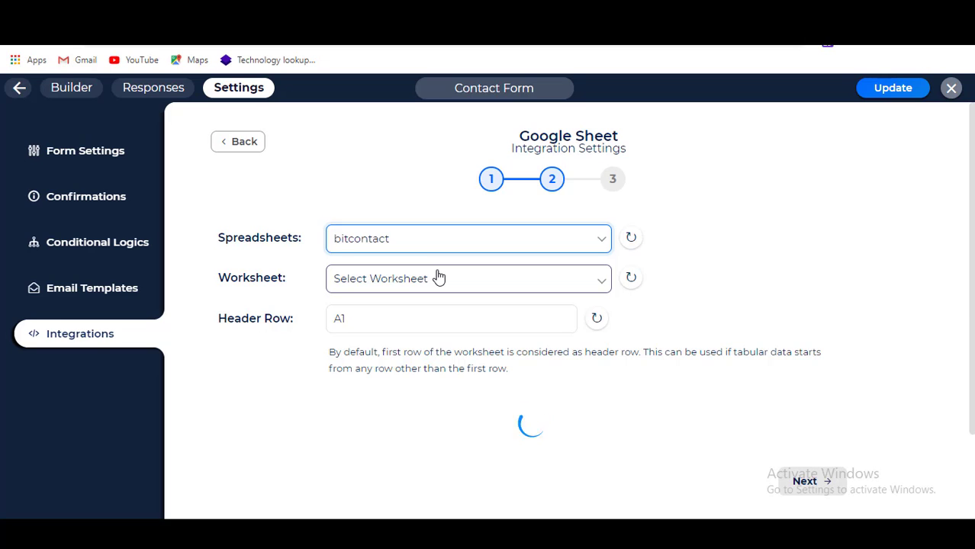
pyautogui.click(483, 276)
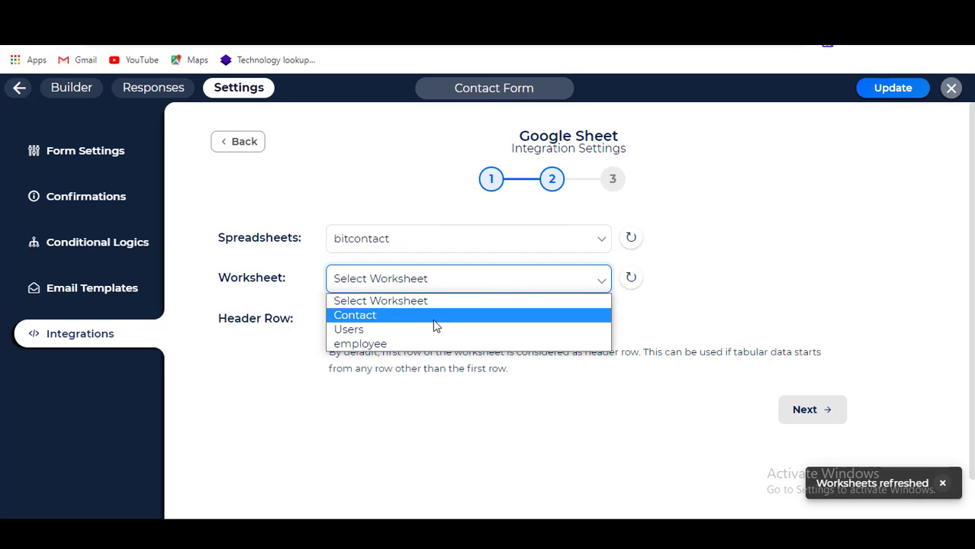
pyautogui.click(421, 343)
pyautogui.scroll(-1, 720, 260)
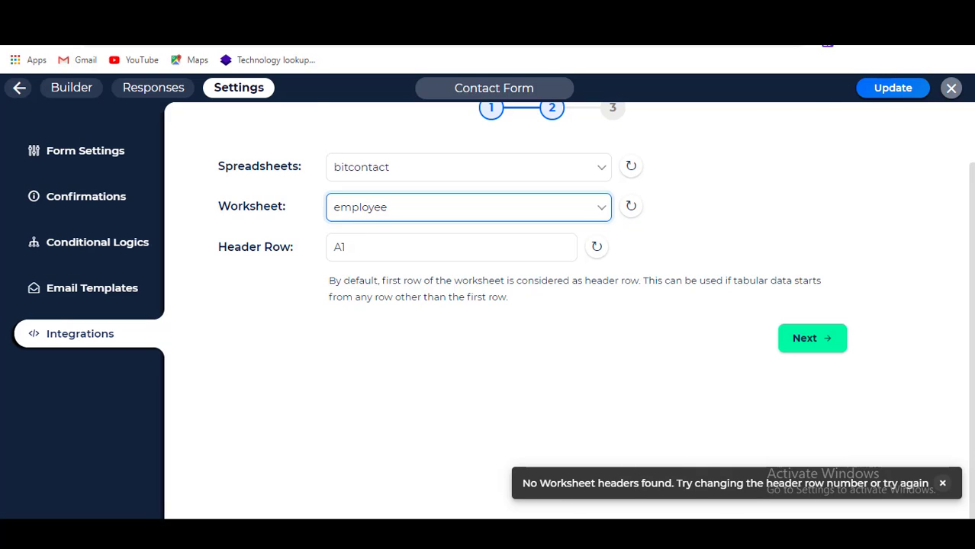
# Find that the Name header sits in cell B2, then type A1 into Header Row.
pyautogui.hotkey('ctrl', 'Tab')
pyautogui.click(126, 205)
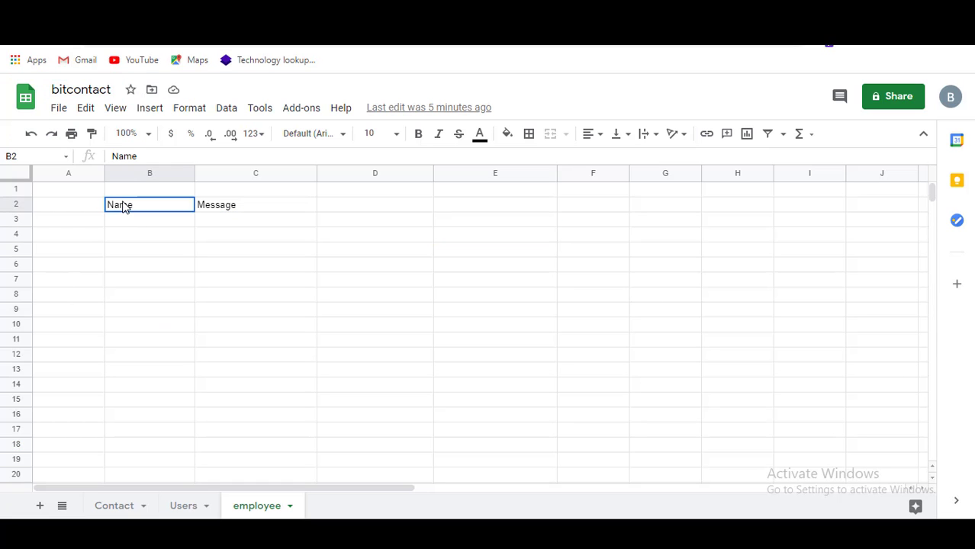
pyautogui.click(9, 156)
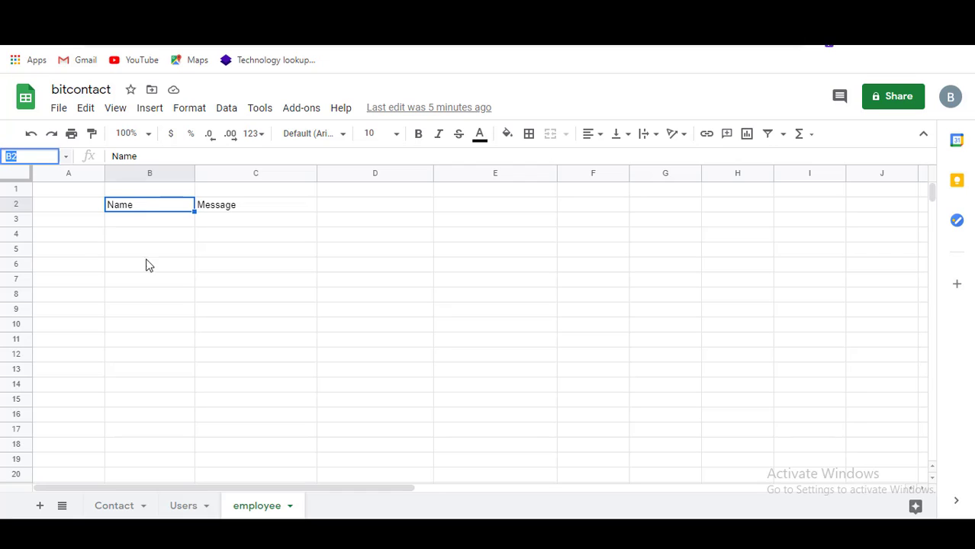
pyautogui.hotkey('ctrl', 'shift', 'Tab')
pyautogui.click(361, 241)
pyautogui.write('A1')
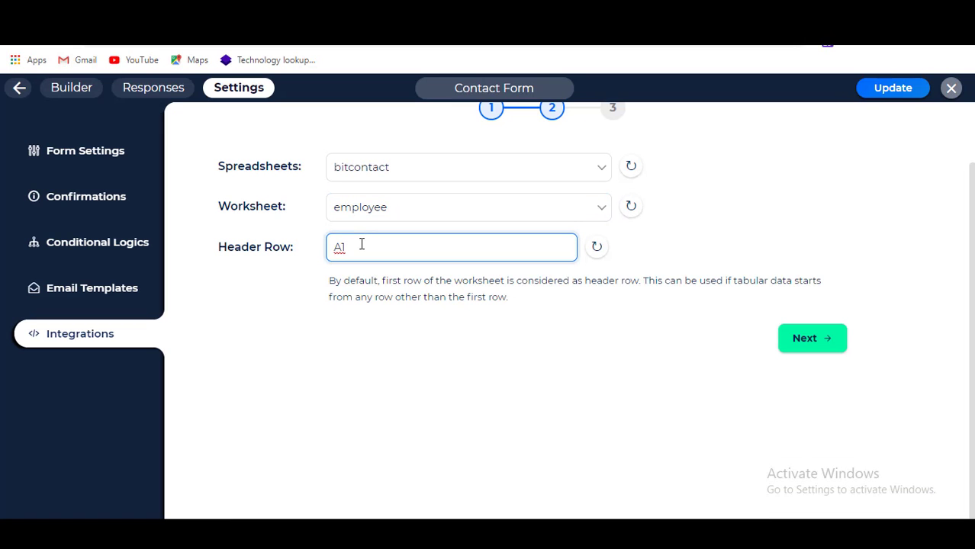
pyautogui.hotkey('ctrl', 'a')
# Set header row to B2, refresh headers, and map the Name field to the Name column.
pyautogui.write('B2')
pyautogui.click(597, 248)
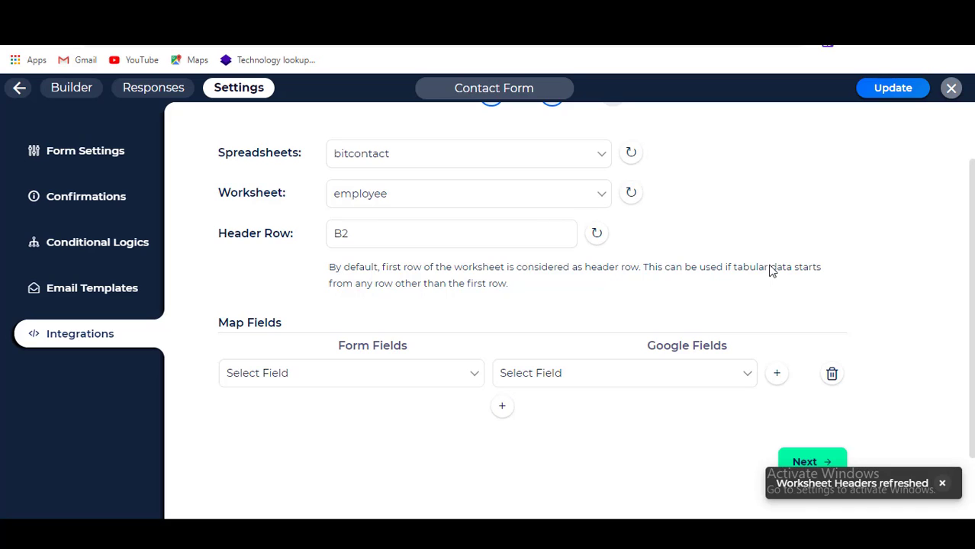
pyautogui.scroll(-1, 644, 276)
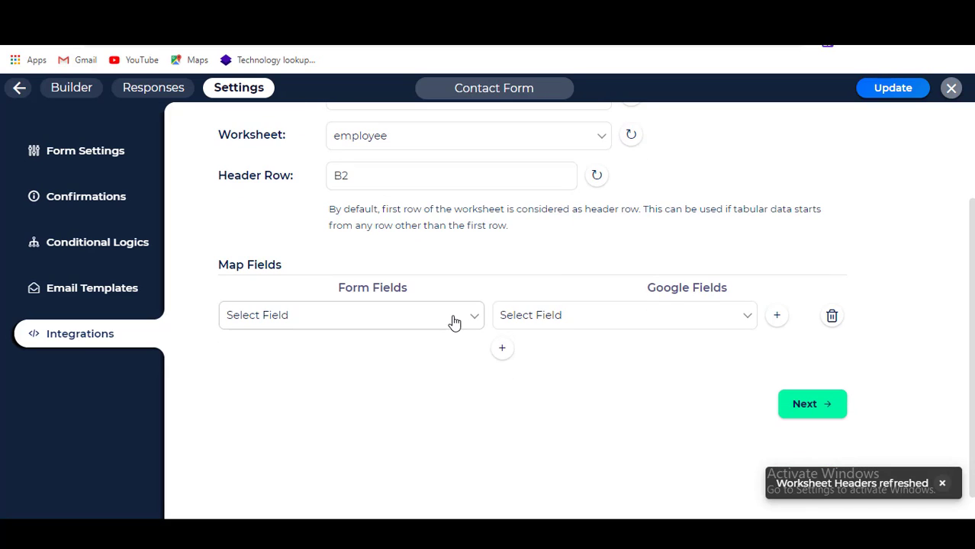
pyautogui.click(429, 326)
pyautogui.click(380, 365)
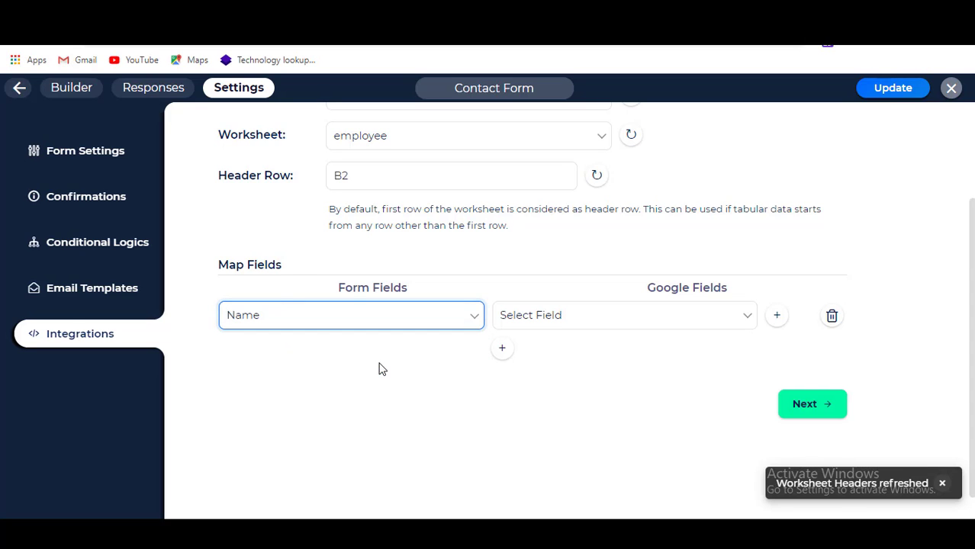
pyautogui.click(631, 317)
pyautogui.click(597, 352)
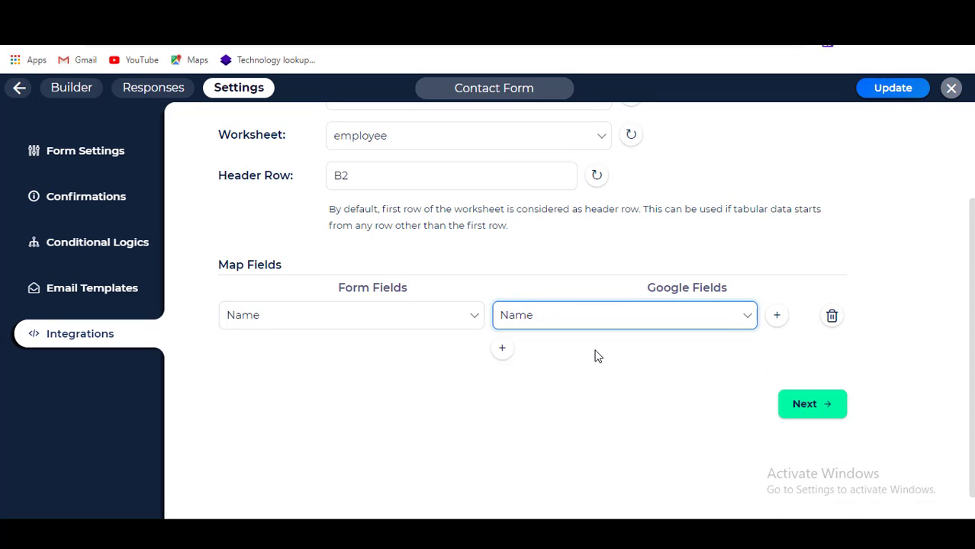
# Add a mapping from Message to the Message column, then finish and save.
pyautogui.click(502, 349)
pyautogui.scroll(-1, 503, 297)
pyautogui.click(457, 284)
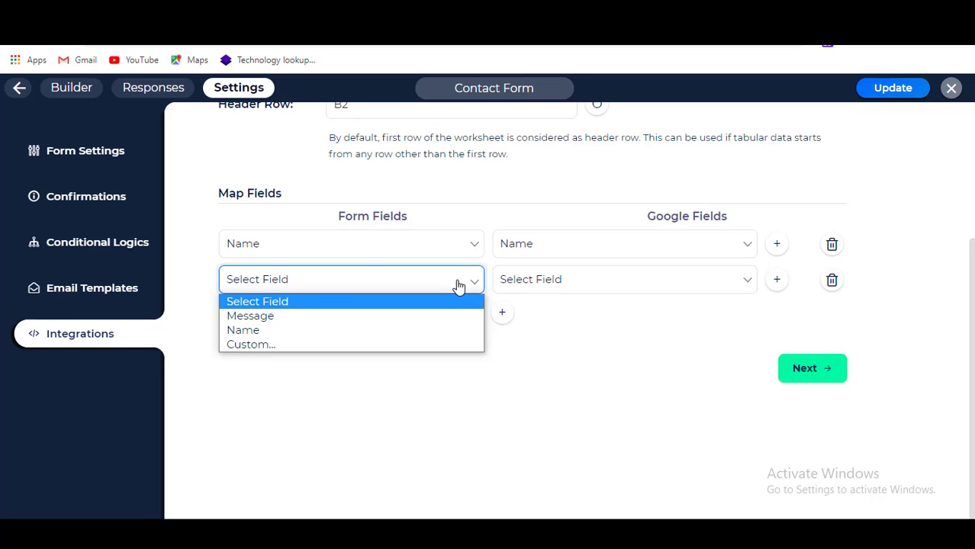
pyautogui.click(394, 316)
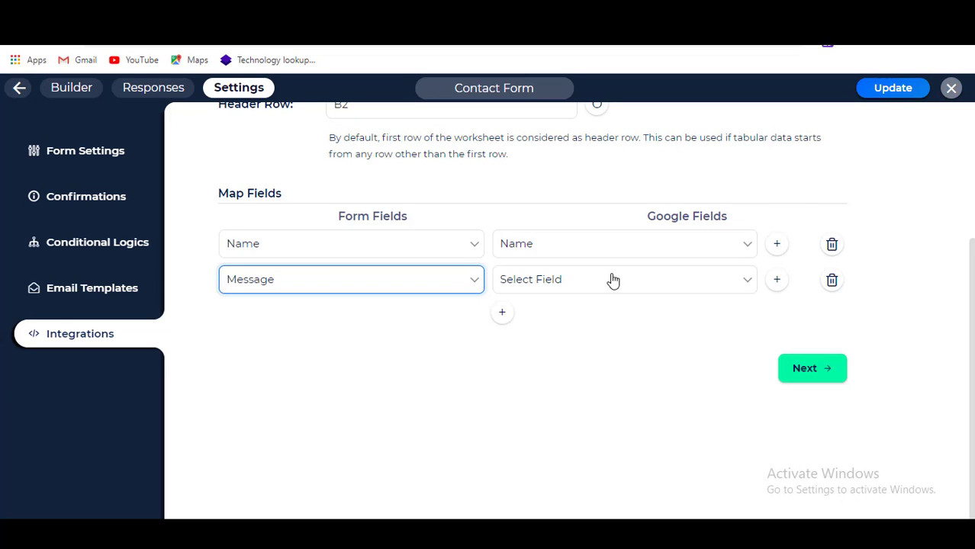
pyautogui.click(613, 280)
pyautogui.click(567, 330)
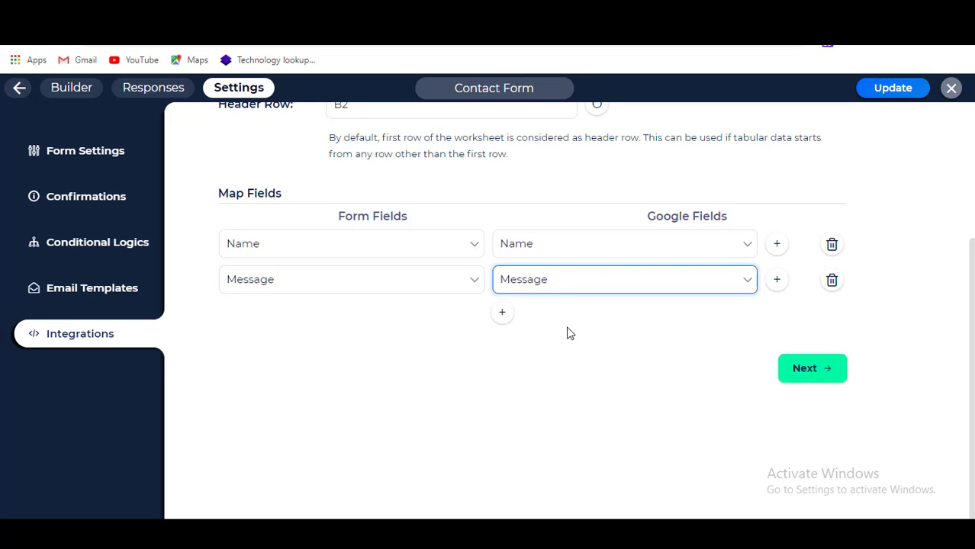
pyautogui.click(826, 369)
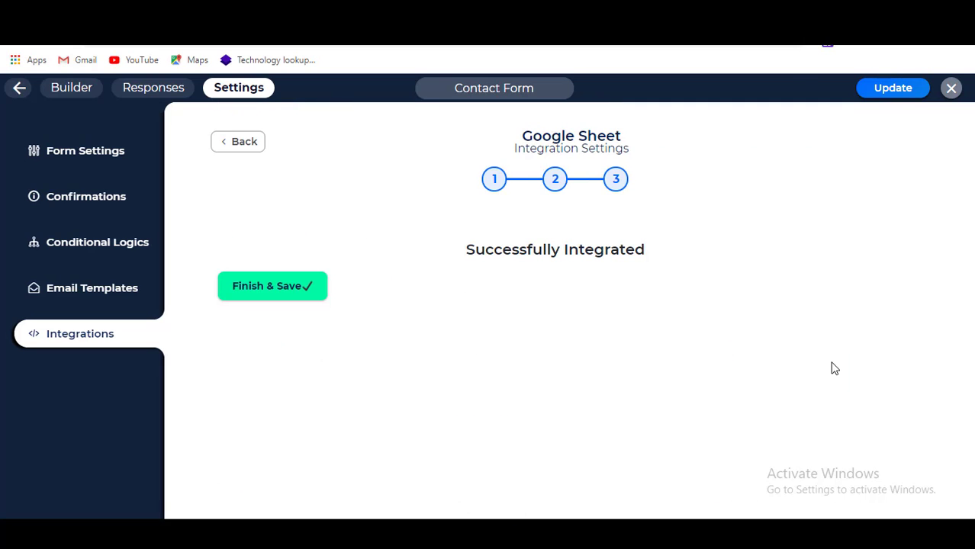
pyautogui.click(271, 293)
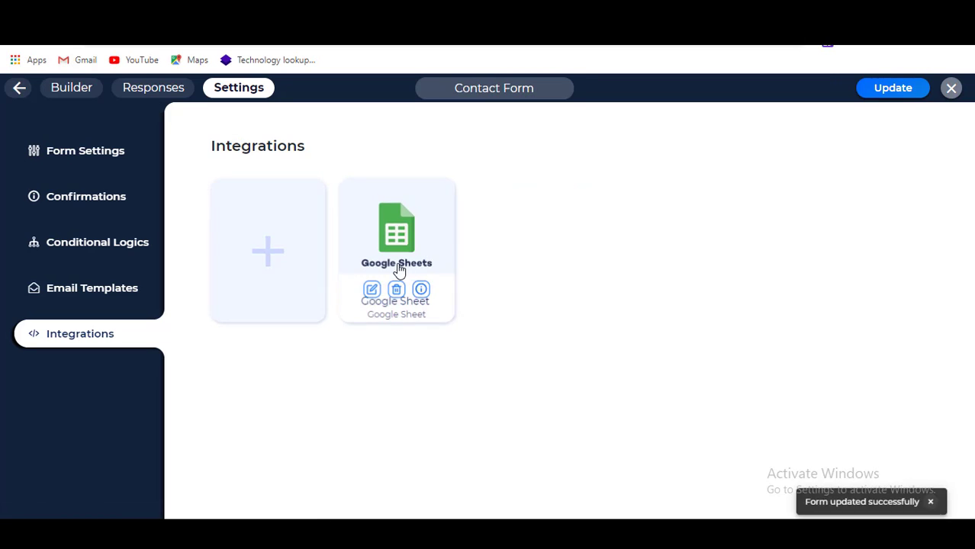
# Expand the Show Success Message rule in the form's conditional logics.
pyautogui.click(107, 244)
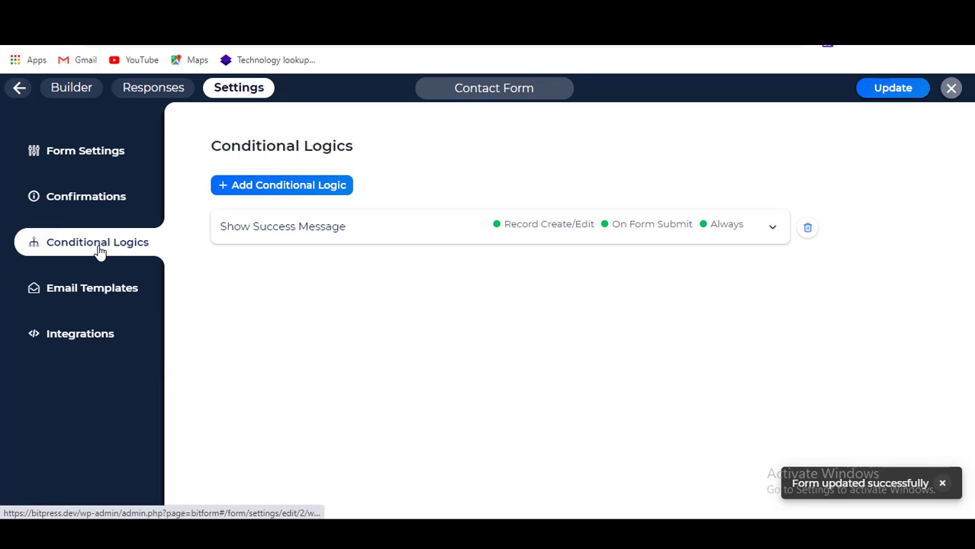
pyautogui.click(397, 230)
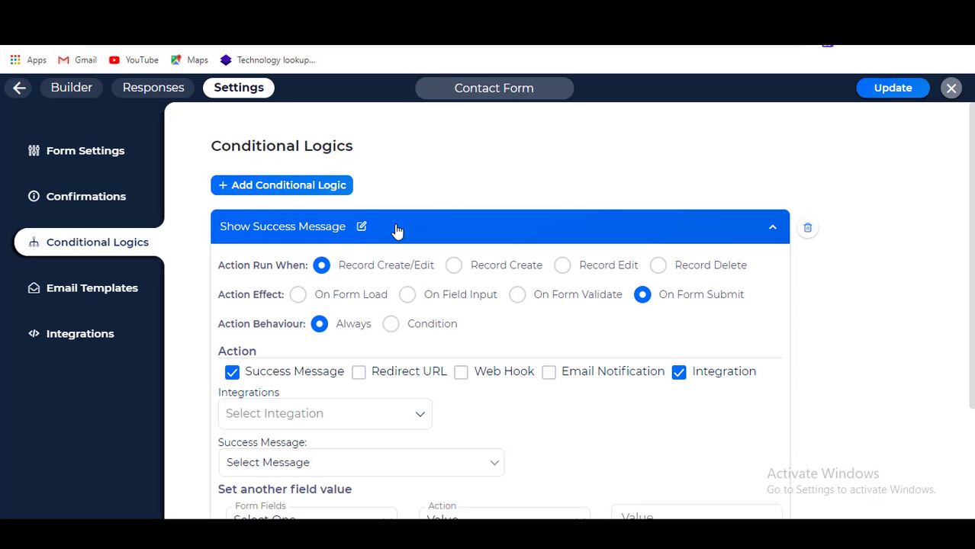
pyautogui.scroll(-1, 393, 230)
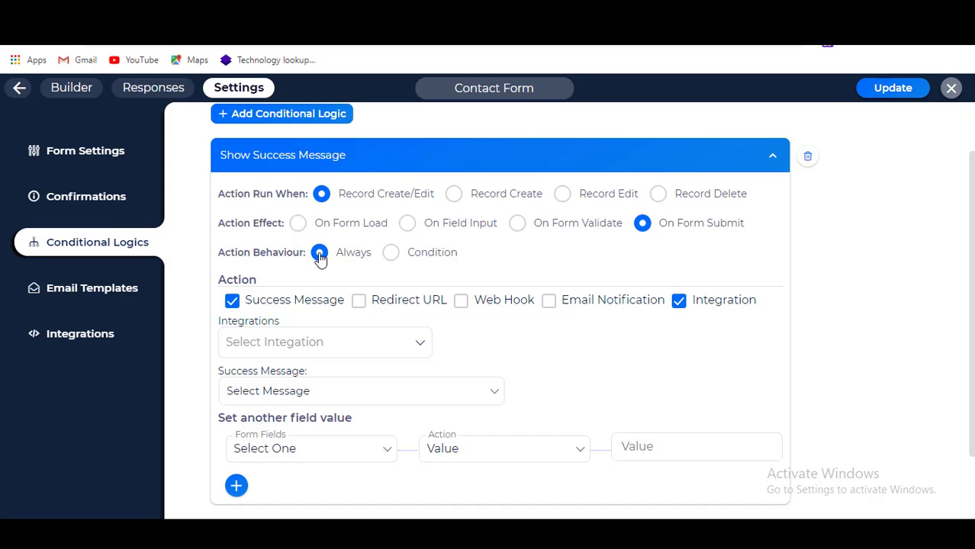
# Tick Integration, select Google Sheet as the rule's integration, and update the form.
pyautogui.click(683, 303)
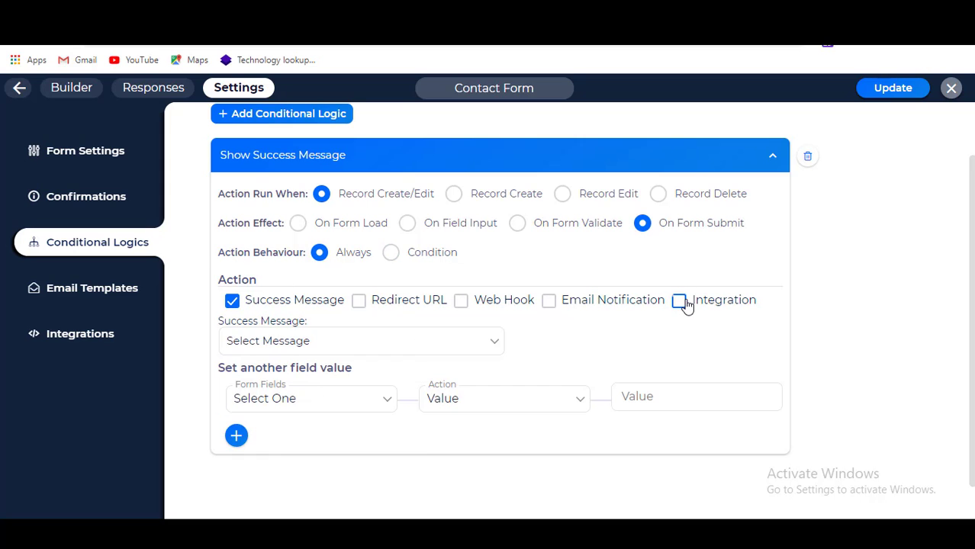
pyautogui.click(682, 302)
pyautogui.click(309, 343)
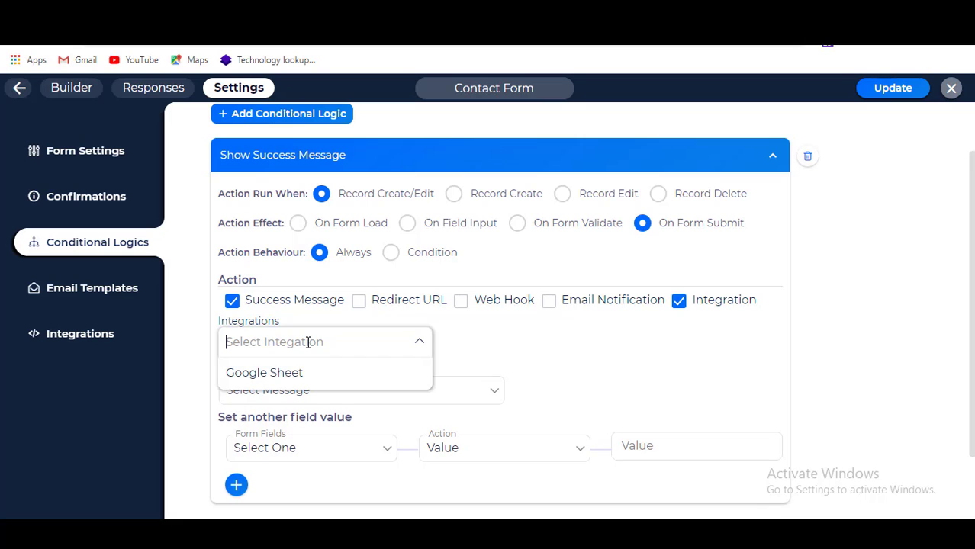
pyautogui.click(264, 373)
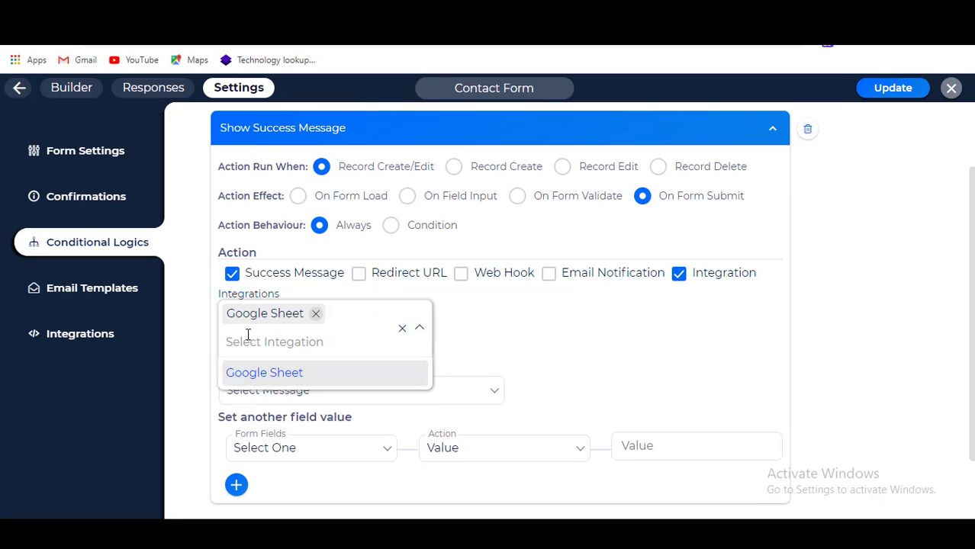
pyautogui.click(557, 343)
pyautogui.scroll(-1, 558, 342)
pyautogui.scroll(2, 763, 191)
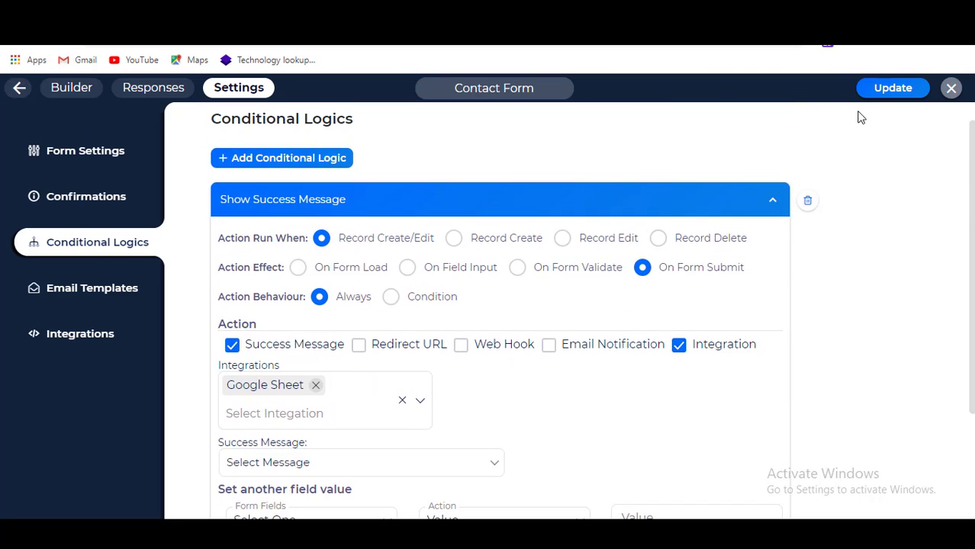
pyautogui.click(879, 99)
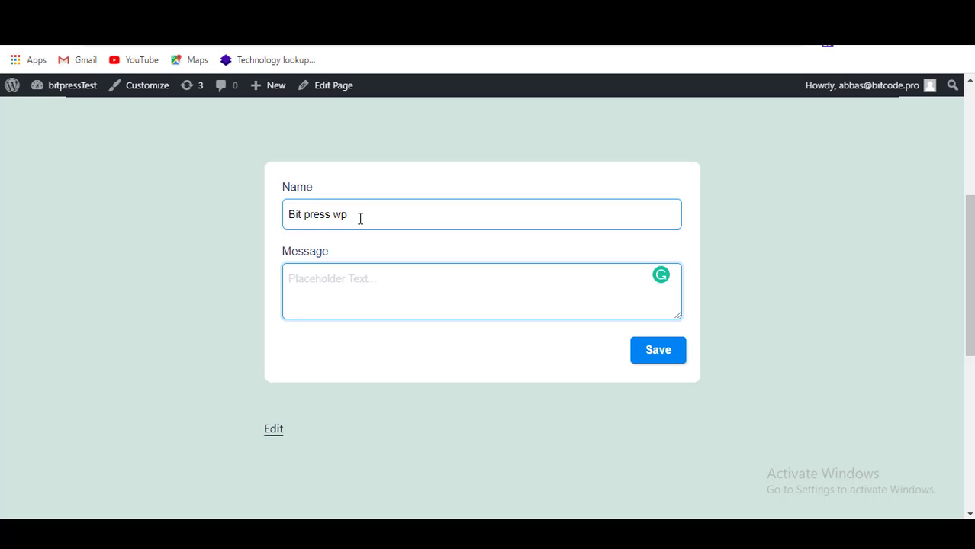
# Enter the message 'bit press wp team' in the live contact form and submit it.
pyautogui.write('bit press wp ')
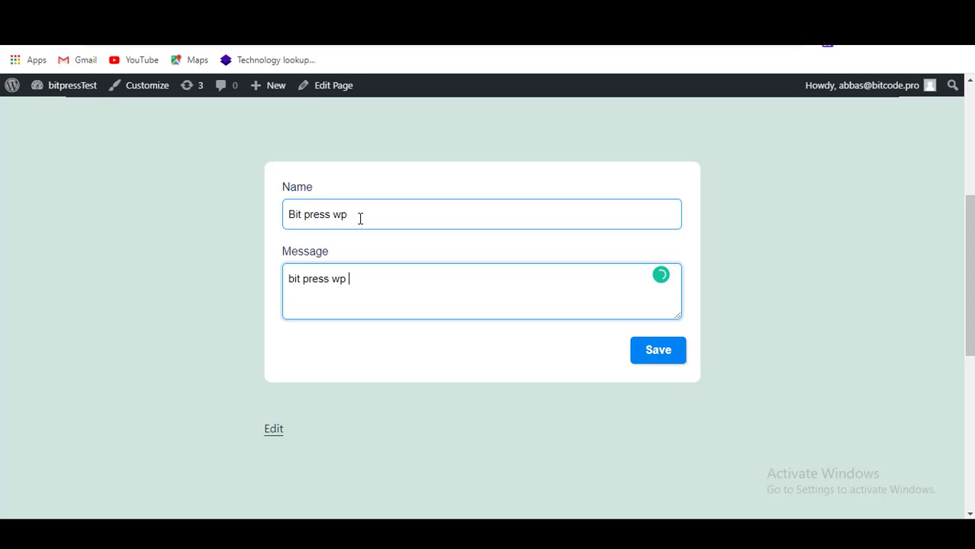
pyautogui.write('team')
pyautogui.press('BackSpace')
pyautogui.write('am')
pyautogui.click(658, 356)
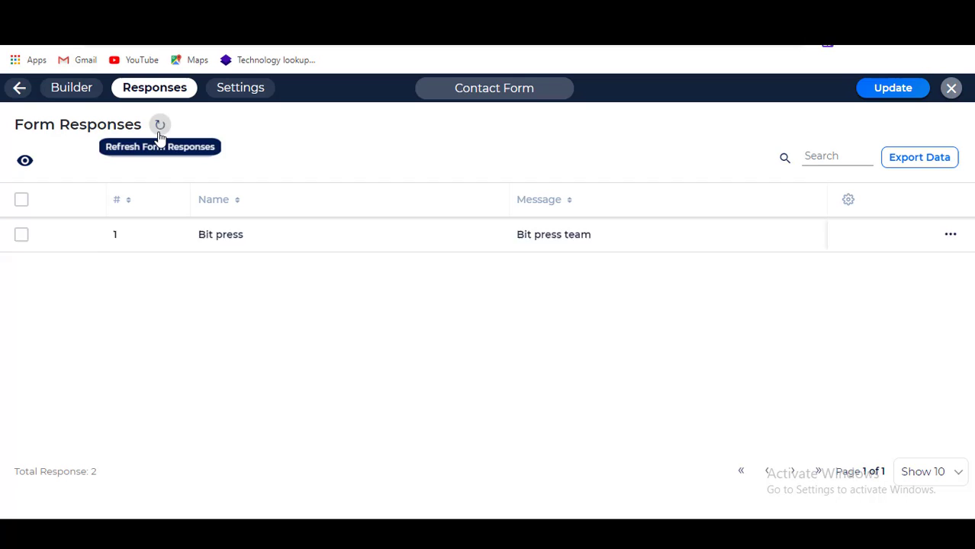
# Refresh the responses and update the first entry's message to 'bit press wp team update'.
pyautogui.click(159, 124)
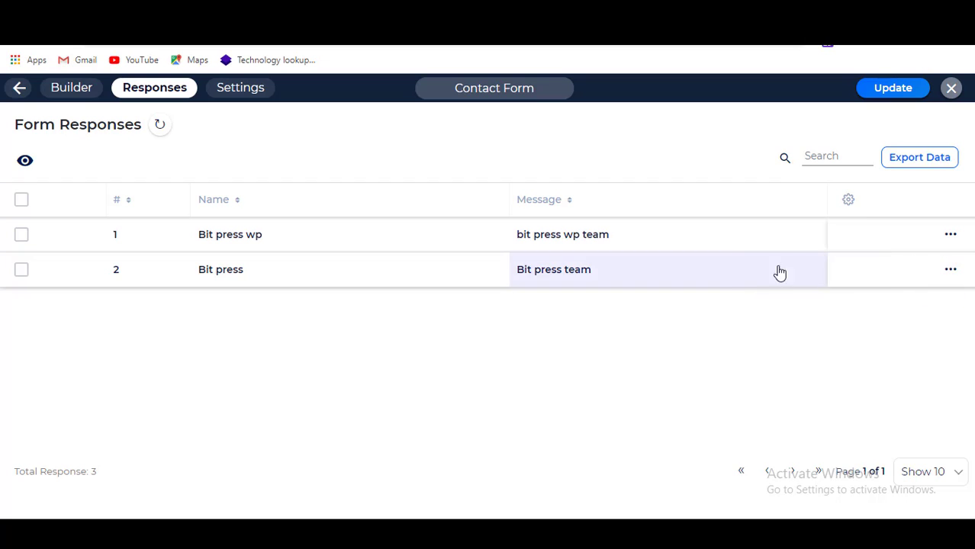
pyautogui.click(950, 235)
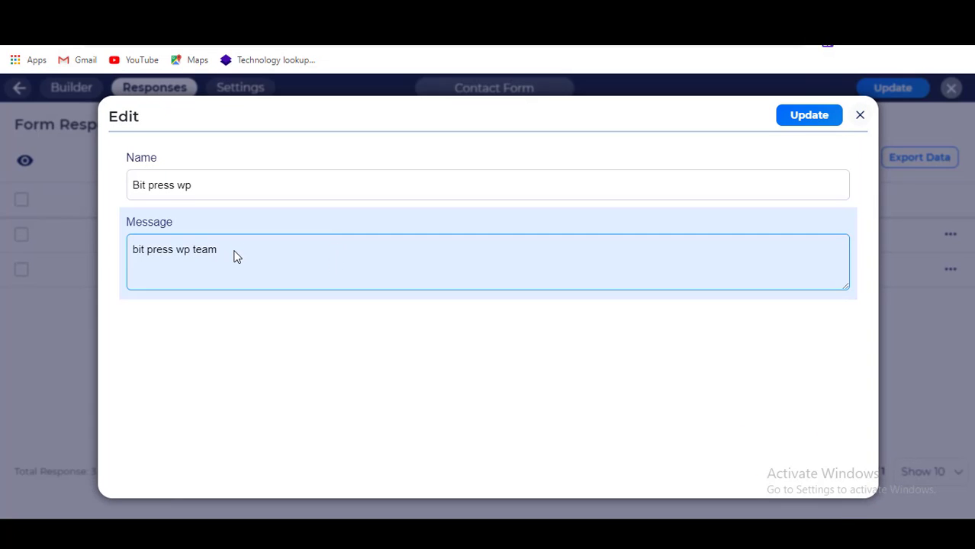
pyautogui.click(236, 257)
pyautogui.write('up')
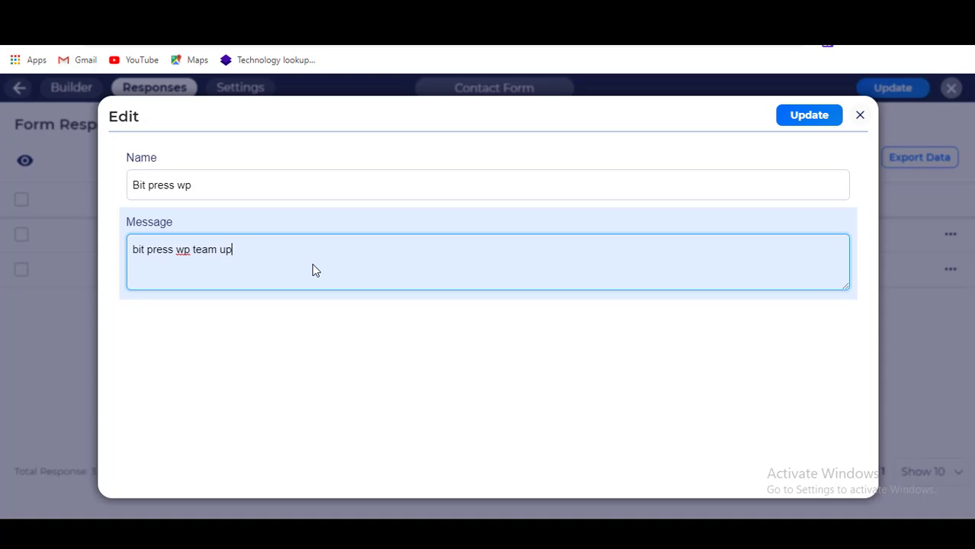
pyautogui.write('date')
pyautogui.click(804, 122)
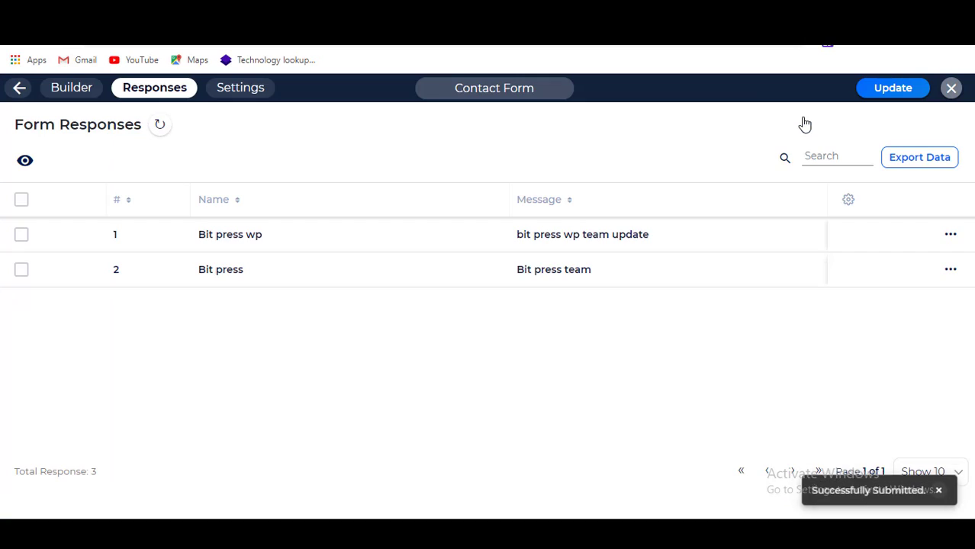